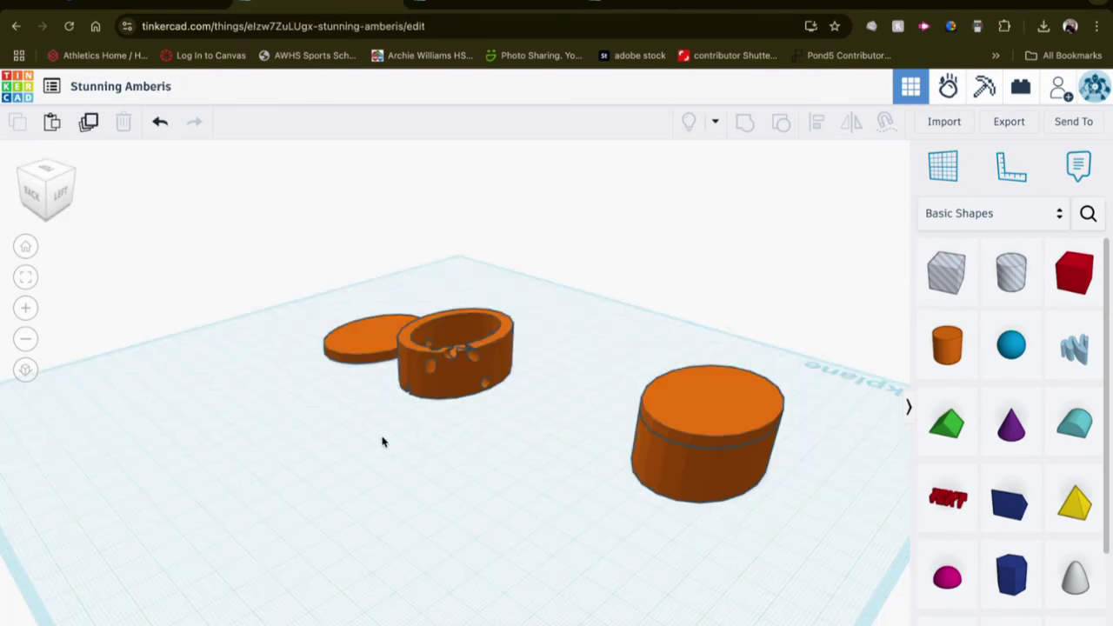
Orbit and zoom the view around the cylinder boxes design
mouse_move(382, 441)
right_down()
mouse_move(524, 457)
mouse_move(568, 435)
mouse_move(389, 437)
right_up()
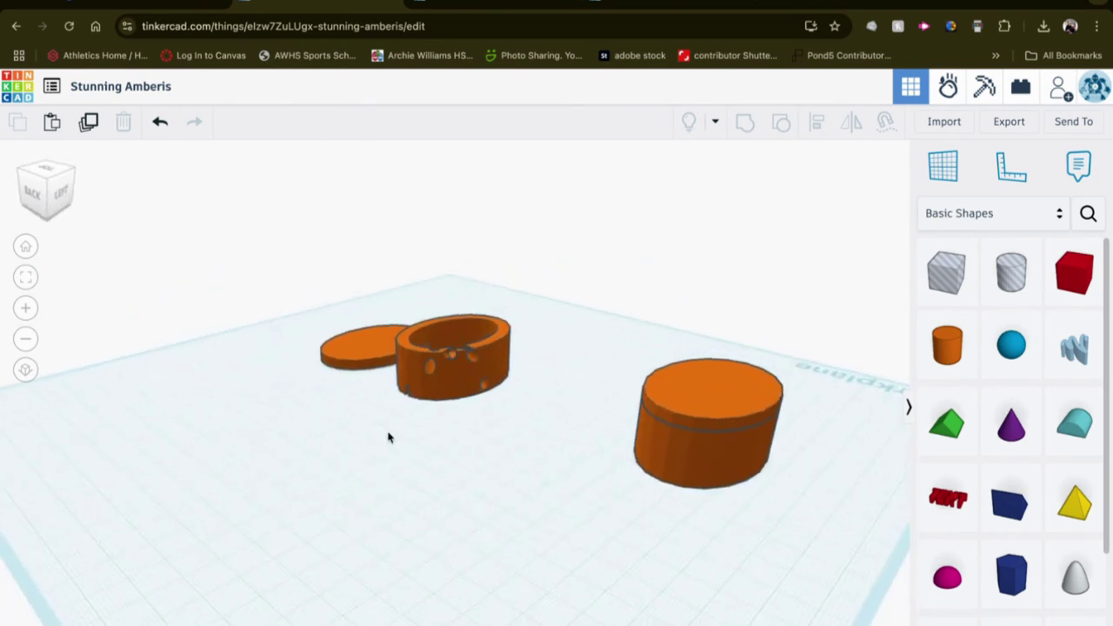
scroll(513, 373, up, 4)
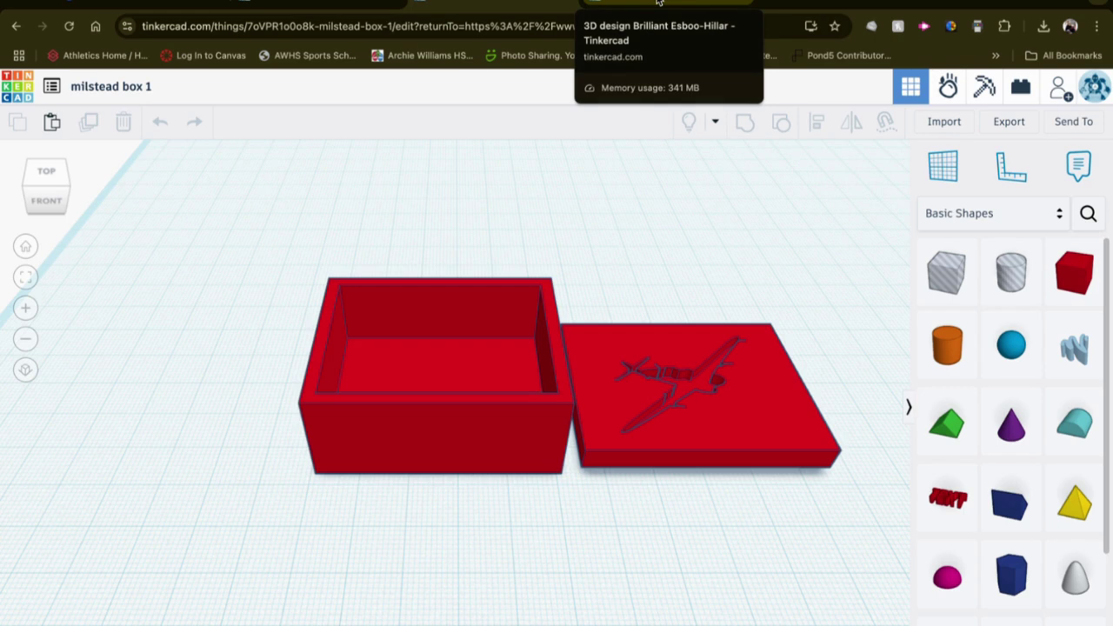
In Brilliant Esboo-Hillar, place a red box, set its length and width to 60, and angle the view
click(658, 1)
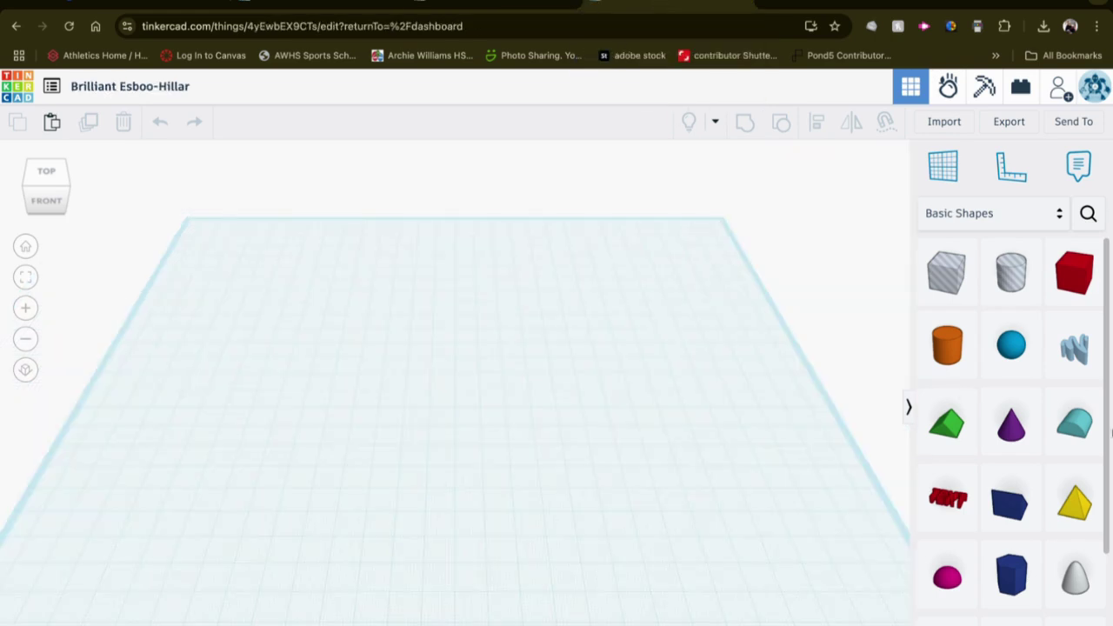
drag(1066, 279, 442, 397)
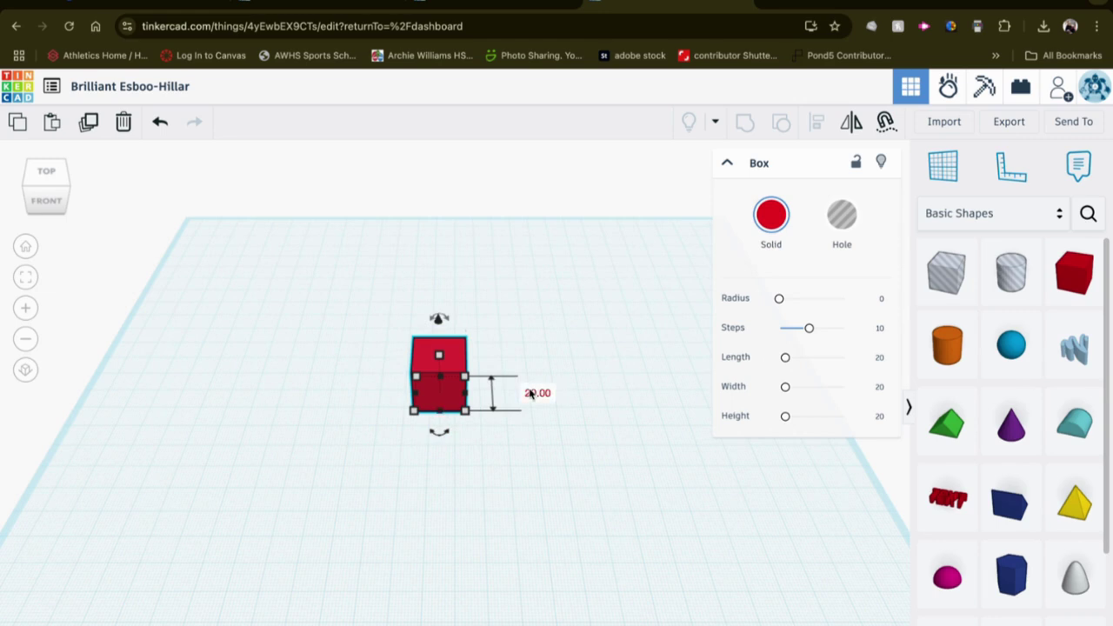
click(536, 392)
text(60)
key(Return)
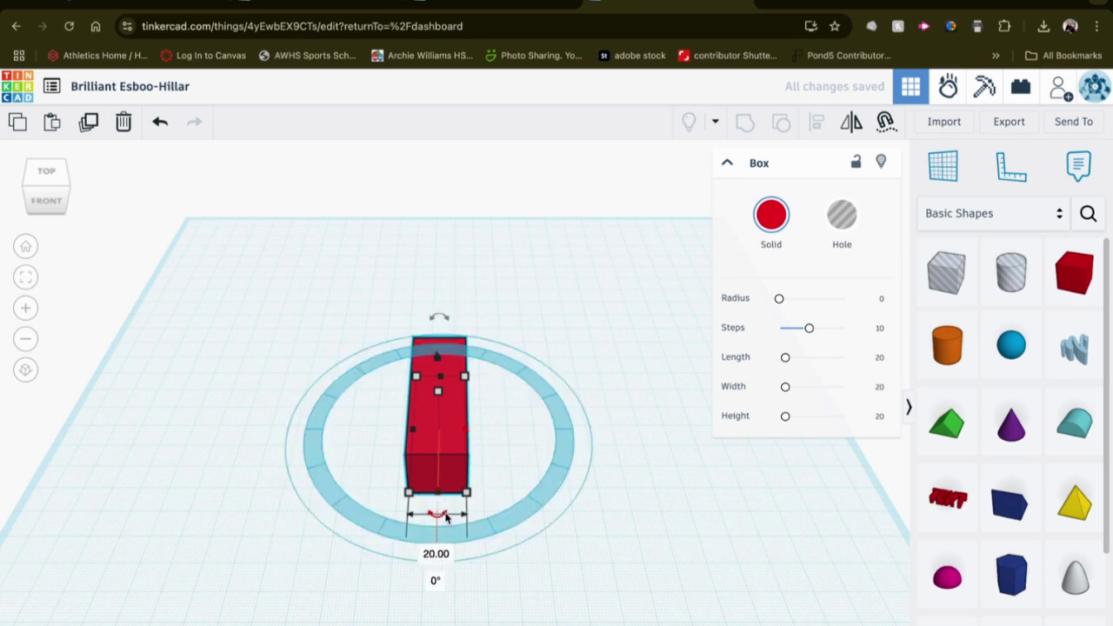
click(437, 553)
text(60)
key(Return)
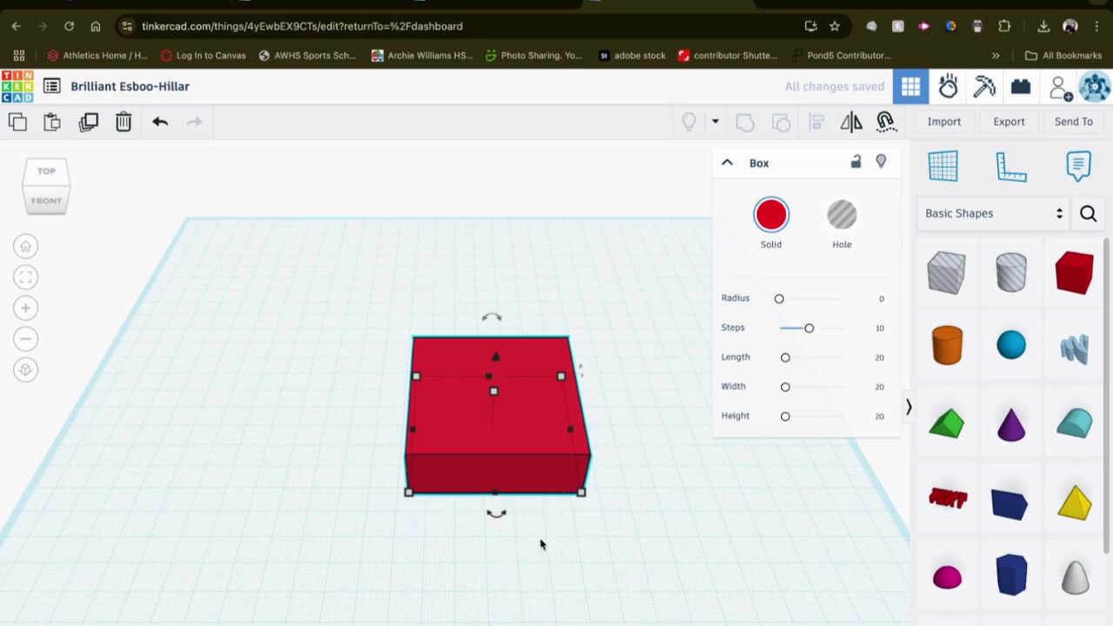
click(461, 553)
click(557, 445)
right_drag(509, 549, 479, 490)
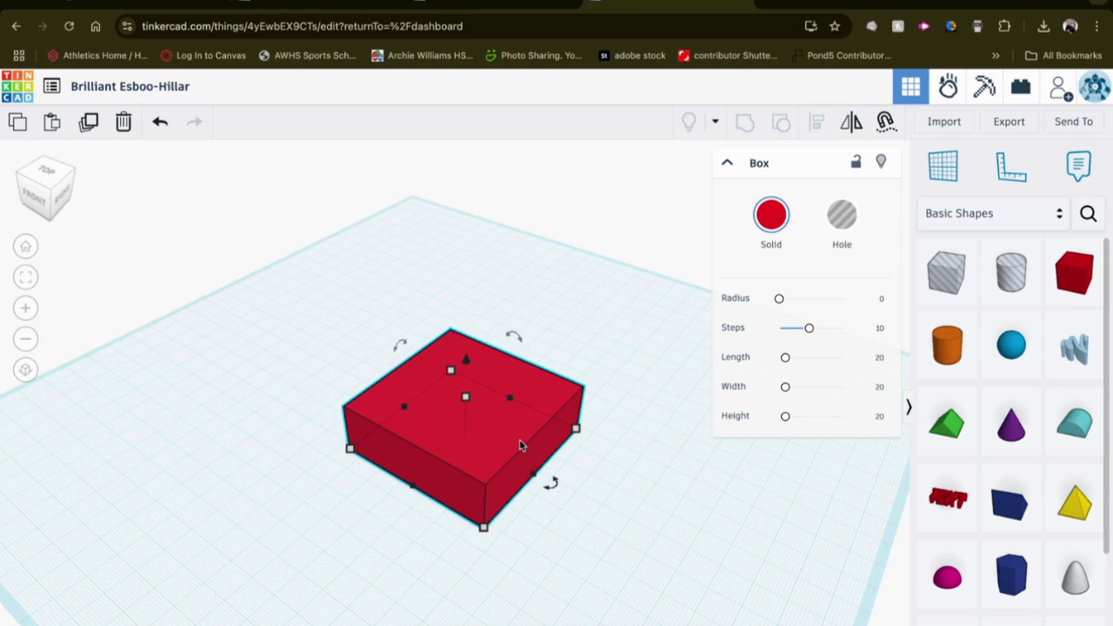
Duplicate the 60 by 60 box twice, moving one copy down-right and one behind the original
alt+drag(519, 446, 721, 548)
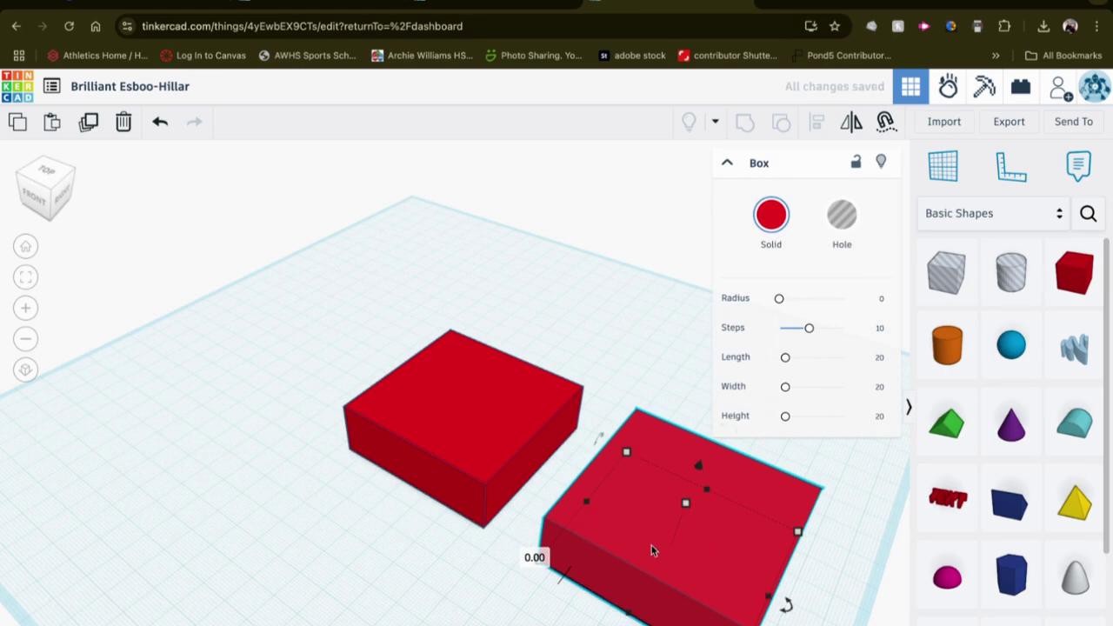
key(ctrl+d)
drag(810, 566, 440, 232)
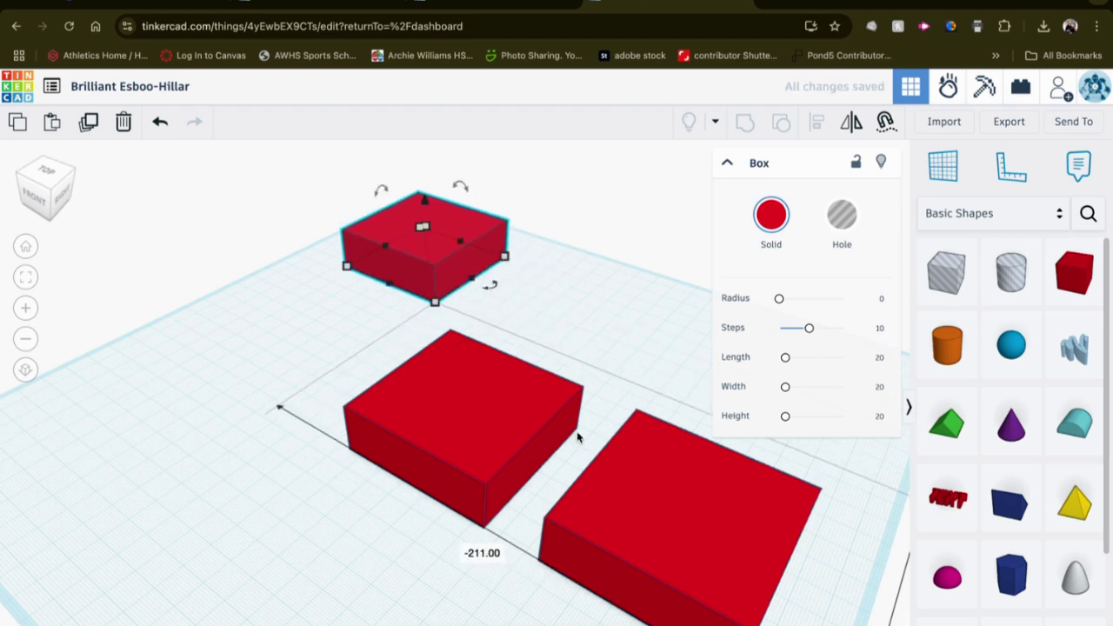
click(628, 519)
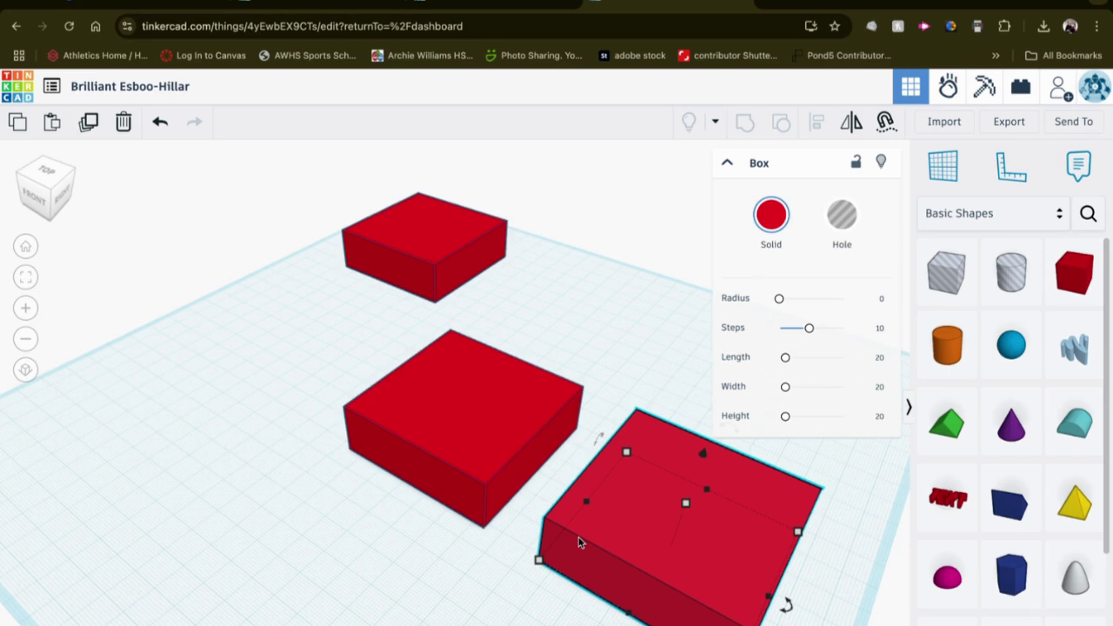
Resize the lower-right box's depth and width from 60 to 50, viewed from the right
click(519, 592)
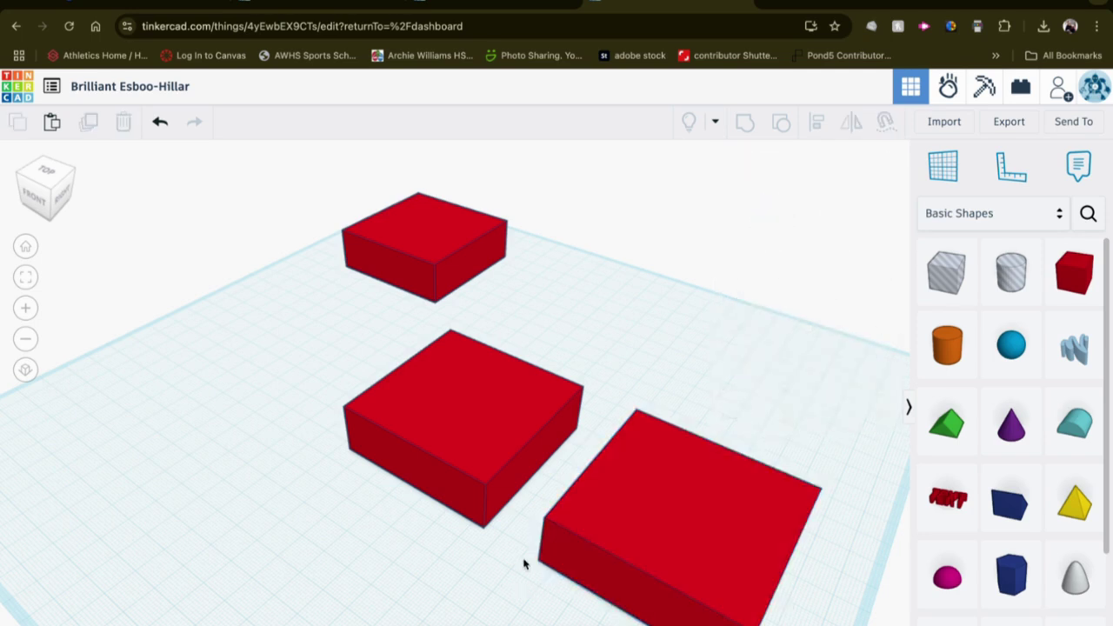
click(473, 471)
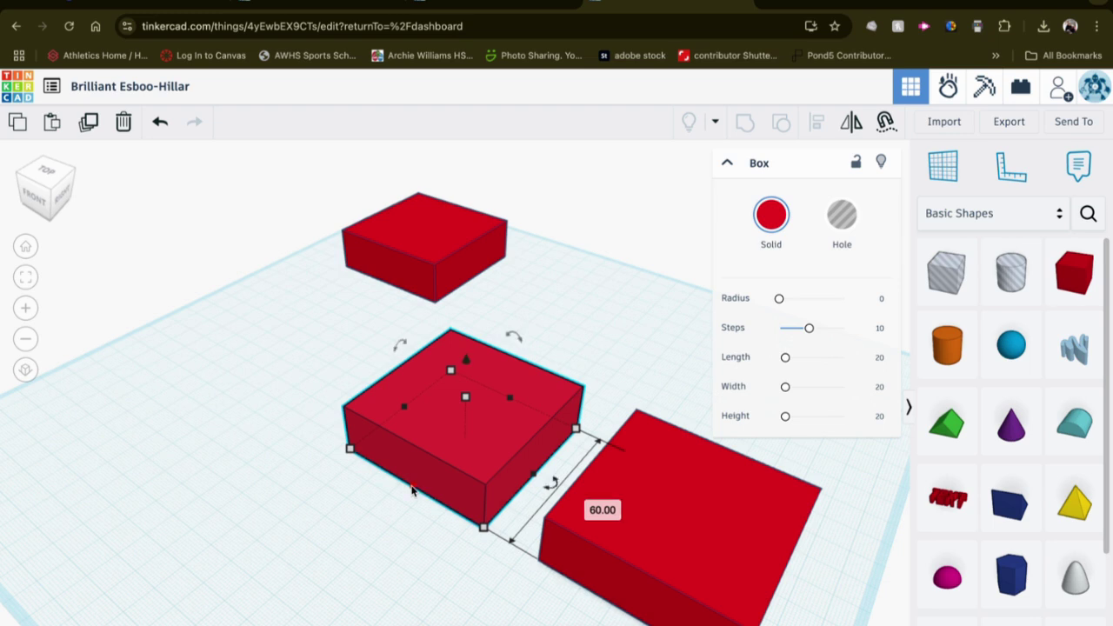
click(605, 565)
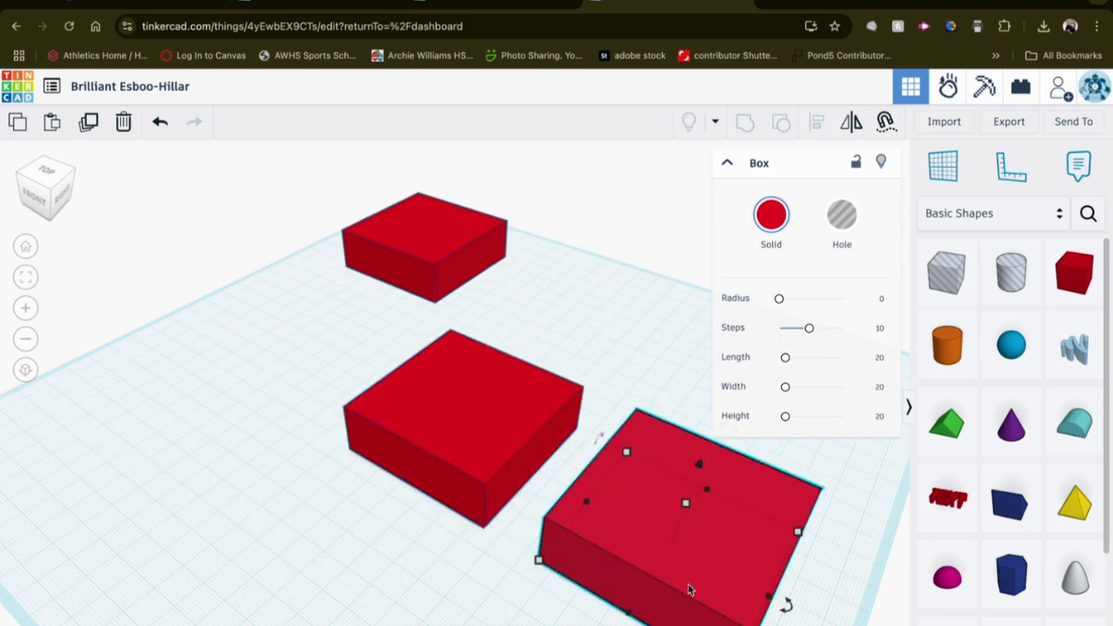
right_drag(665, 583, 614, 528)
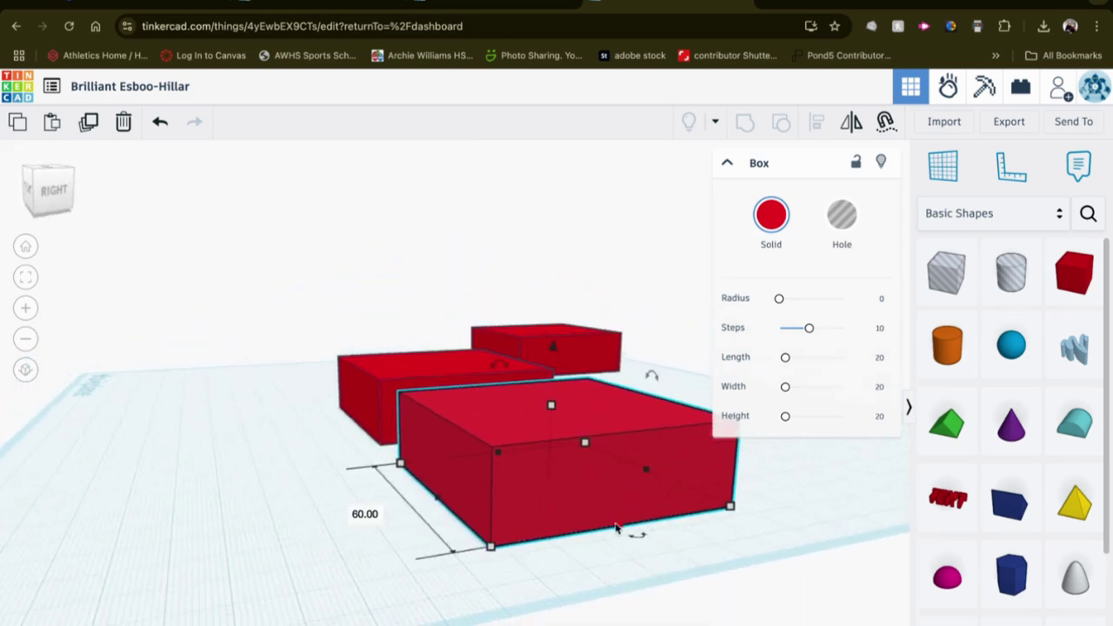
click(348, 510)
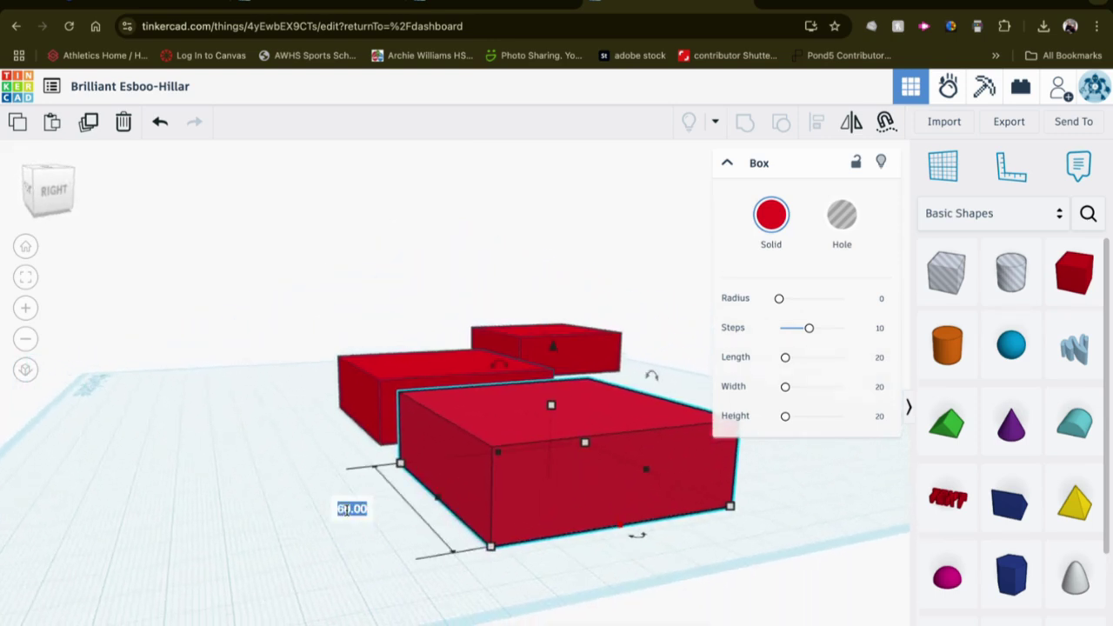
text(50)
key(Return)
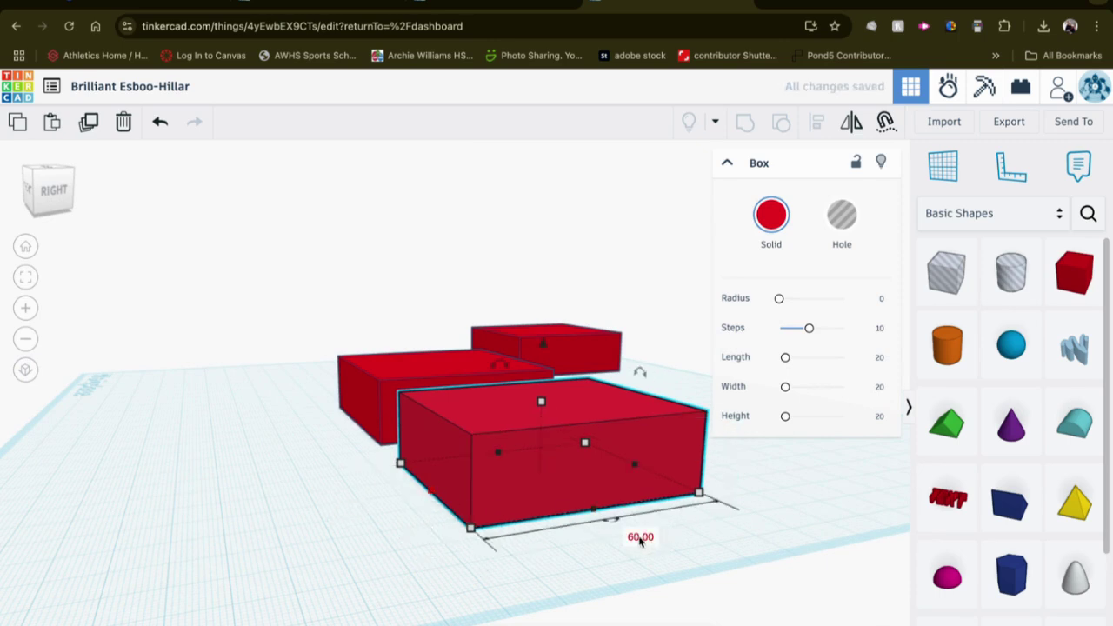
click(639, 537)
text(50)
key(Return)
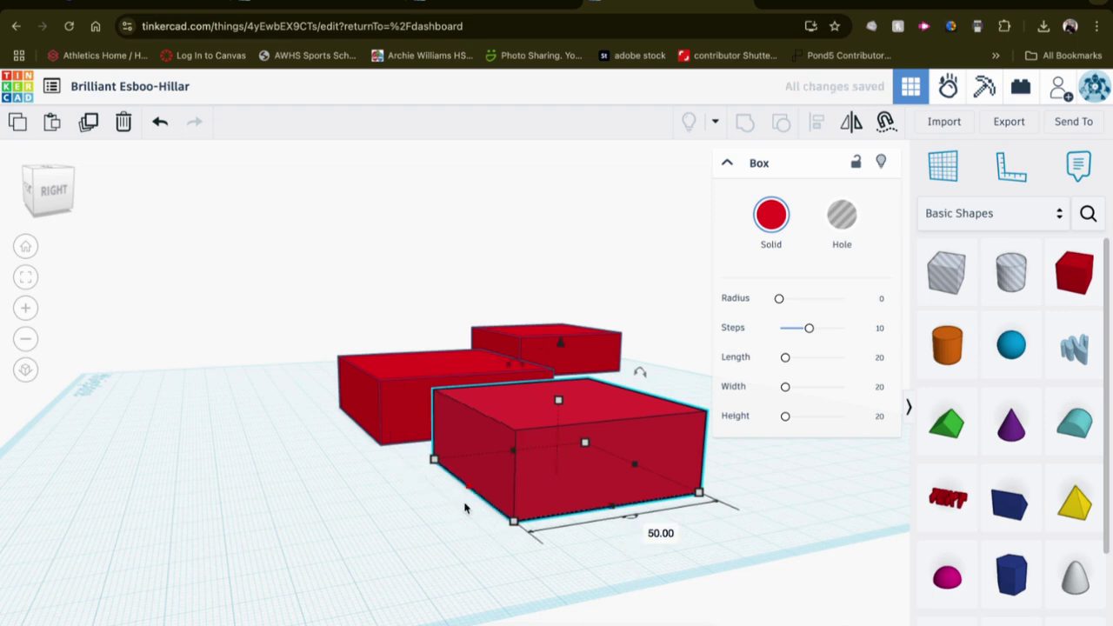
Duplicate the front box and move the copy off to the back right
click(488, 507)
click(567, 503)
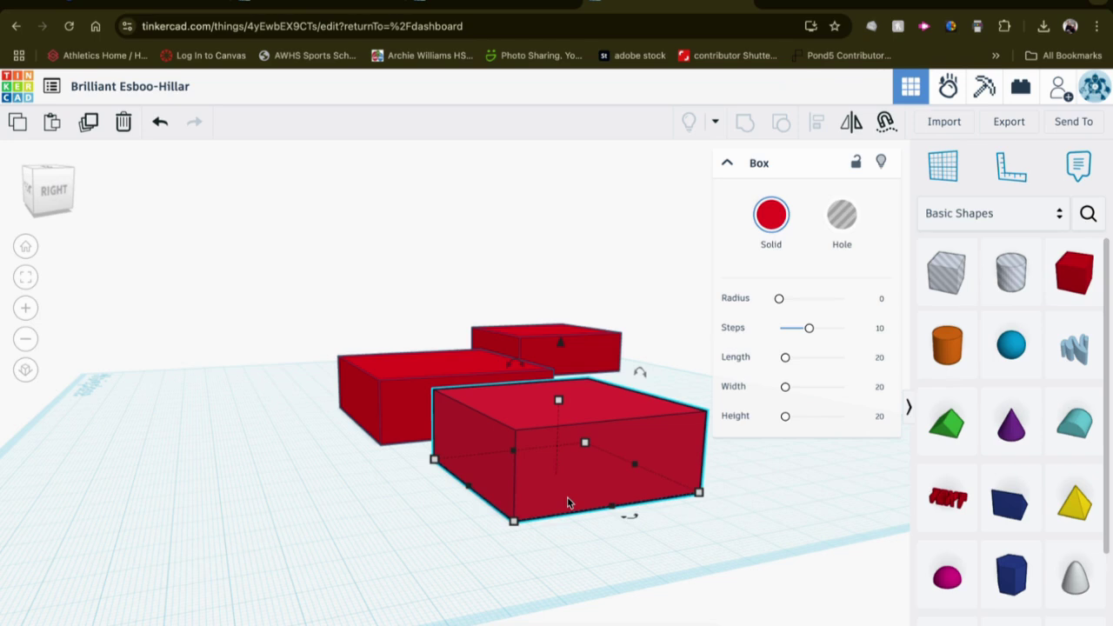
key(ctrl+d)
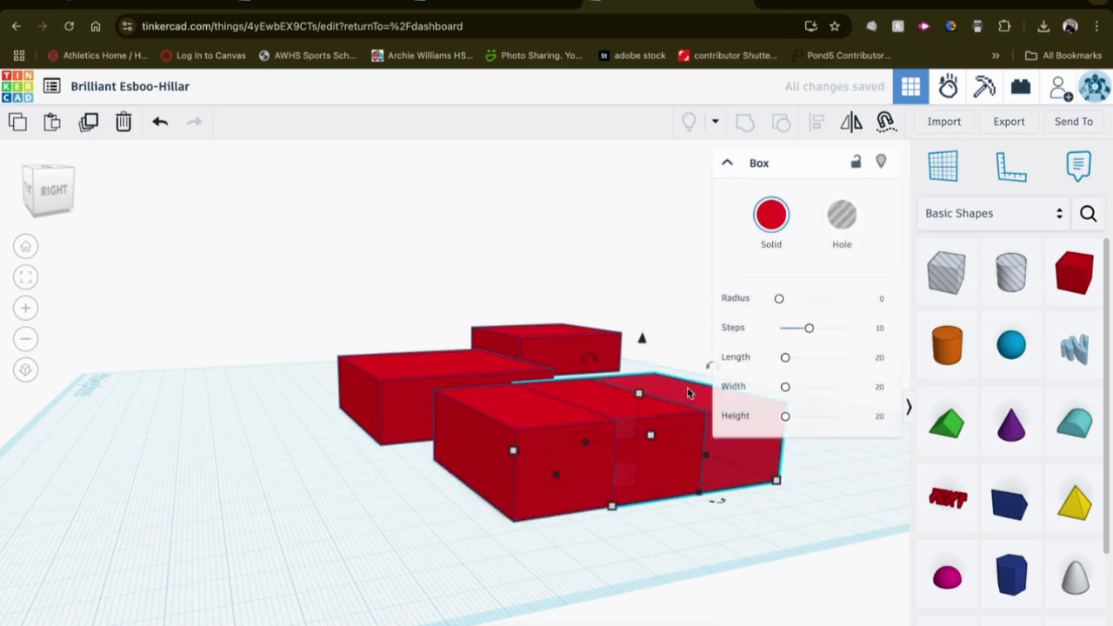
drag(688, 402, 733, 350)
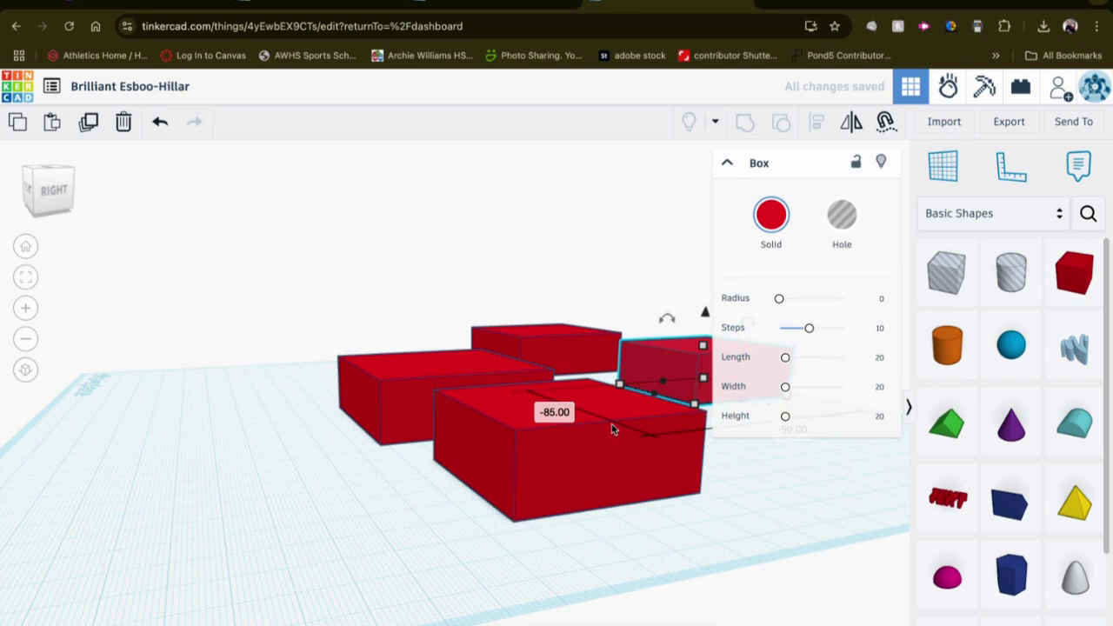
Convert the 50 by 50 front box into a hole, shift it slightly, and select it with the red box
click(571, 456)
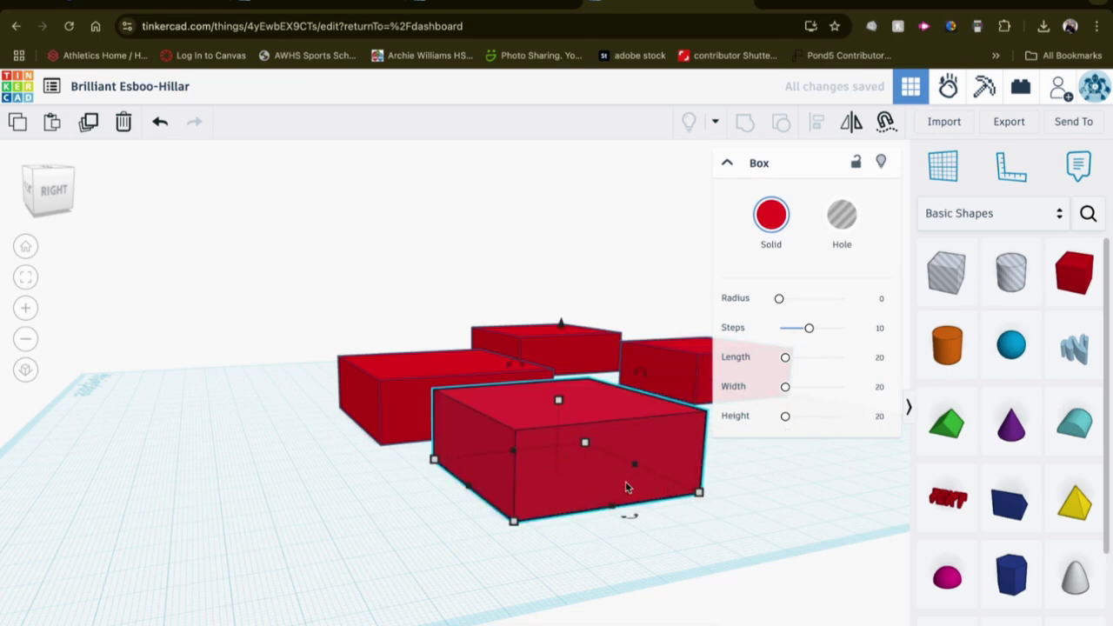
click(842, 218)
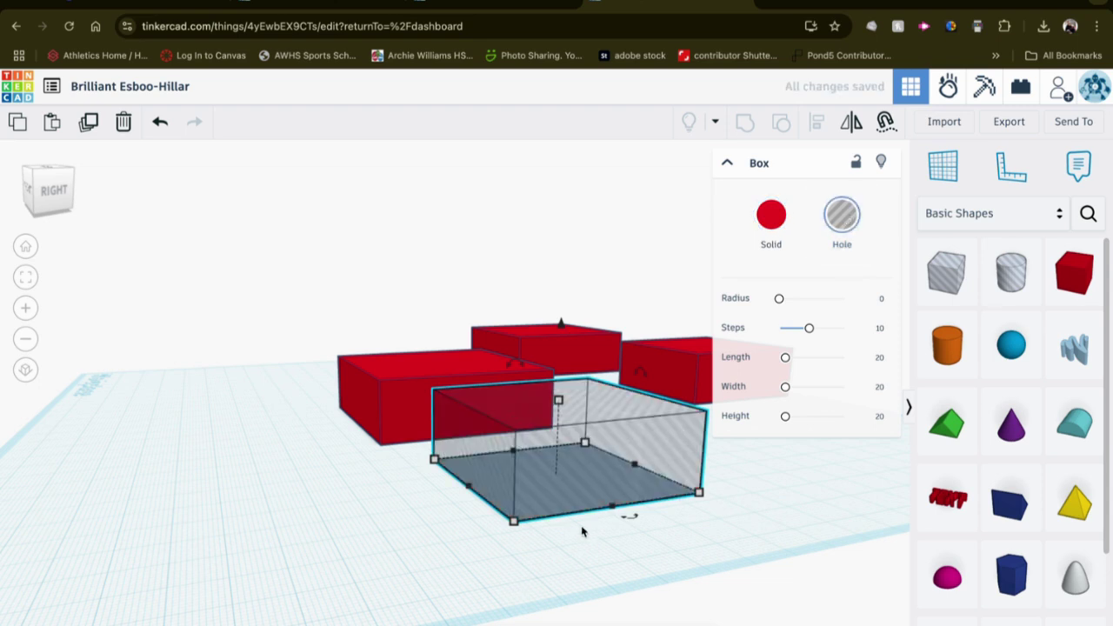
right_drag(412, 558, 692, 488)
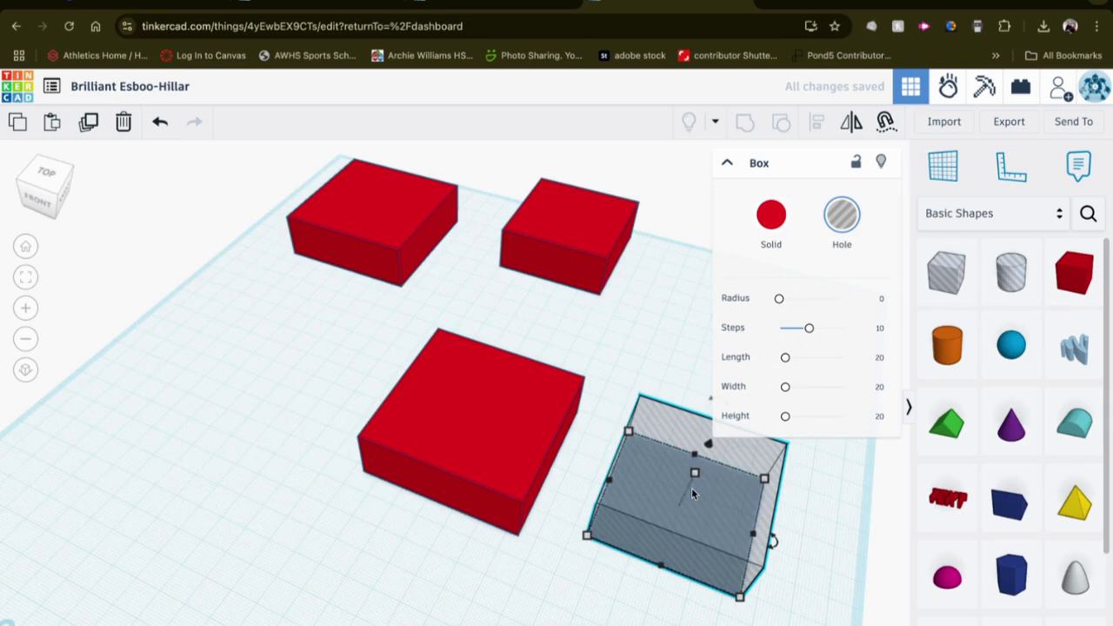
drag(678, 477, 610, 502)
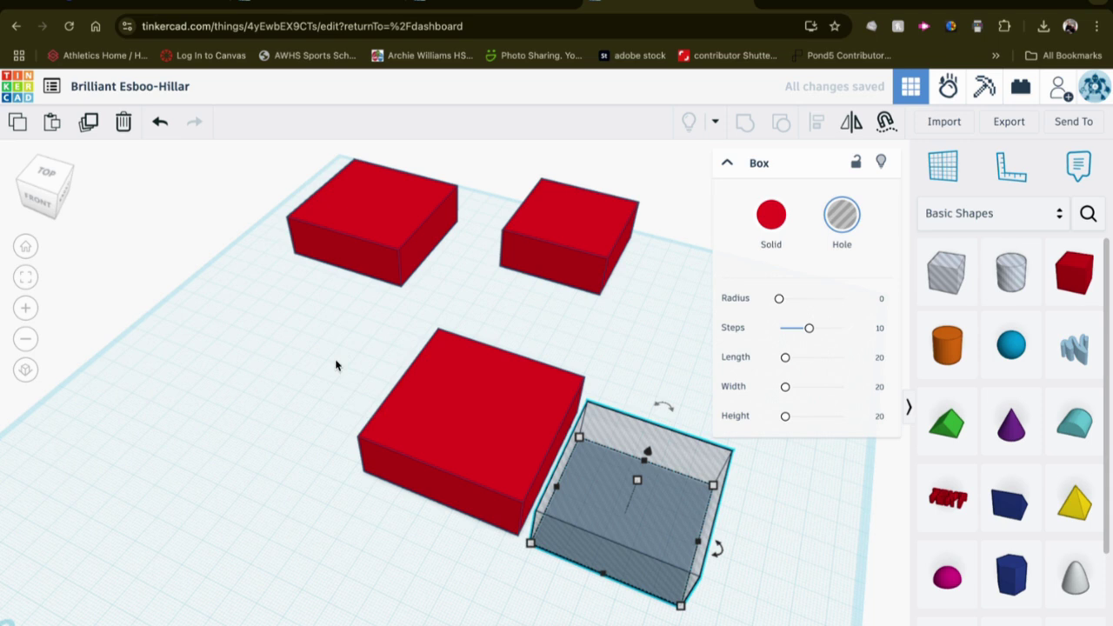
drag(336, 361, 713, 610)
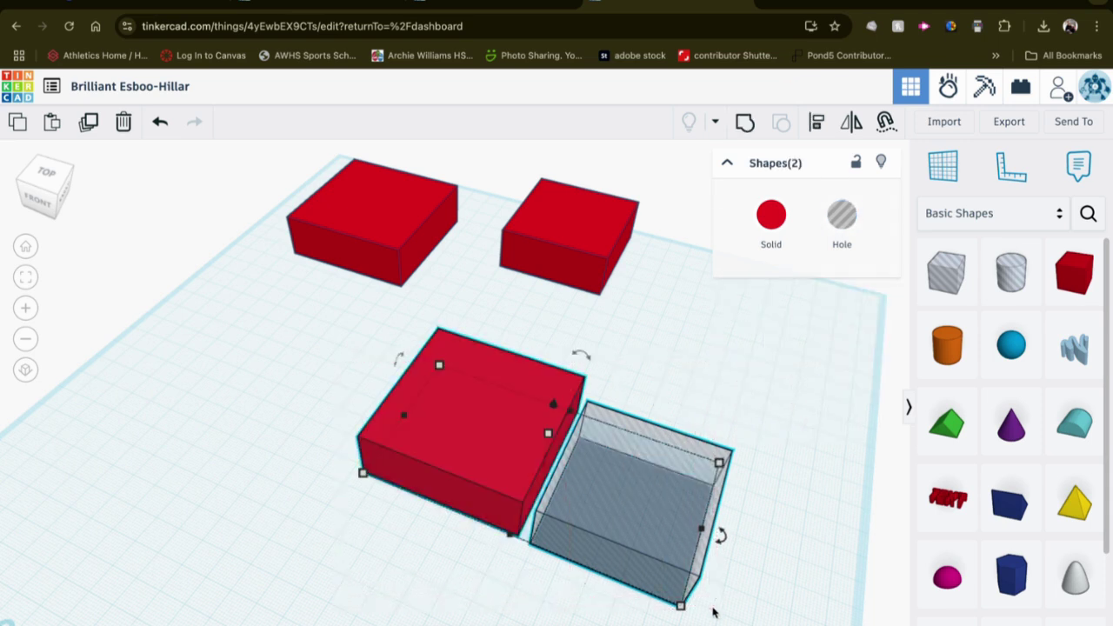
Align the hole box to the red box's centre on both axes
click(818, 131)
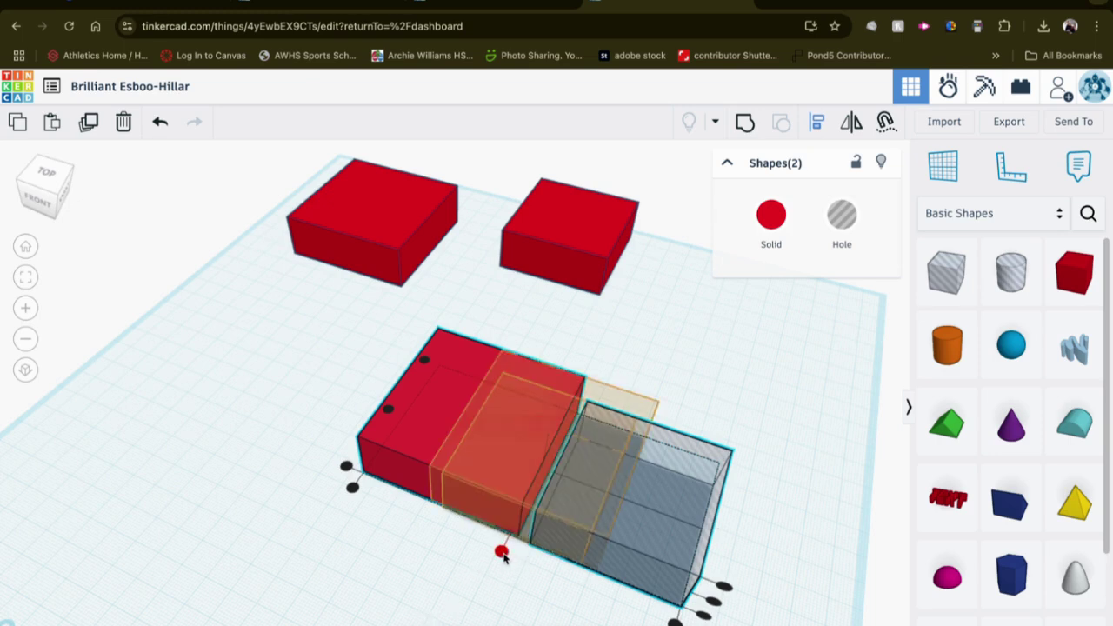
click(501, 553)
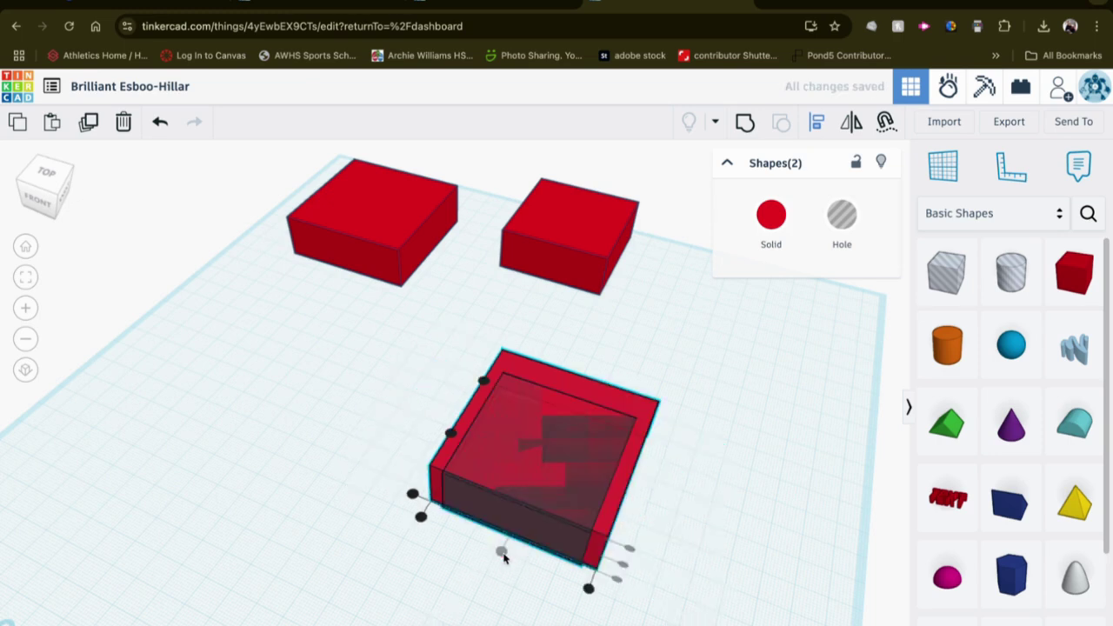
click(449, 439)
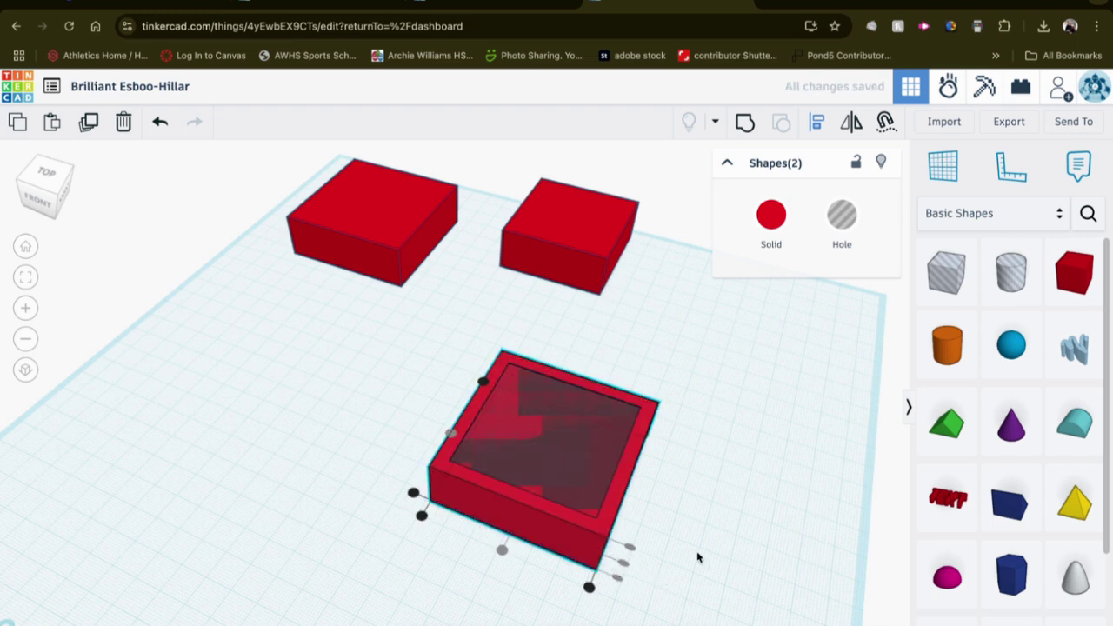
click(691, 557)
click(539, 465)
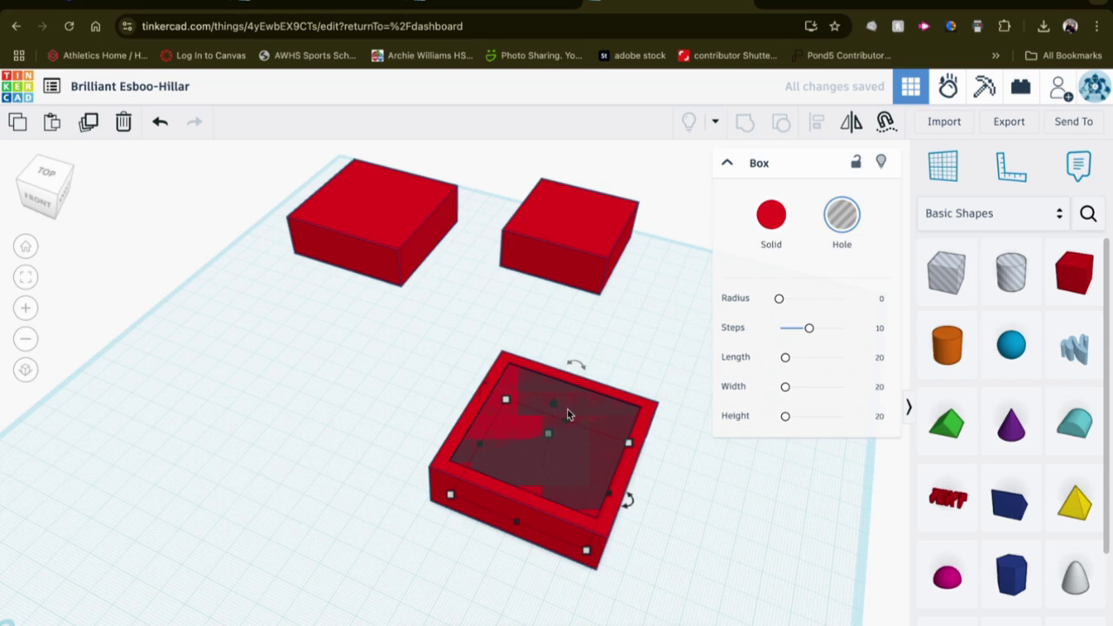
Raise the hole box off the workplane, then lower it again while checking from a front view
right_drag(437, 544, 522, 441)
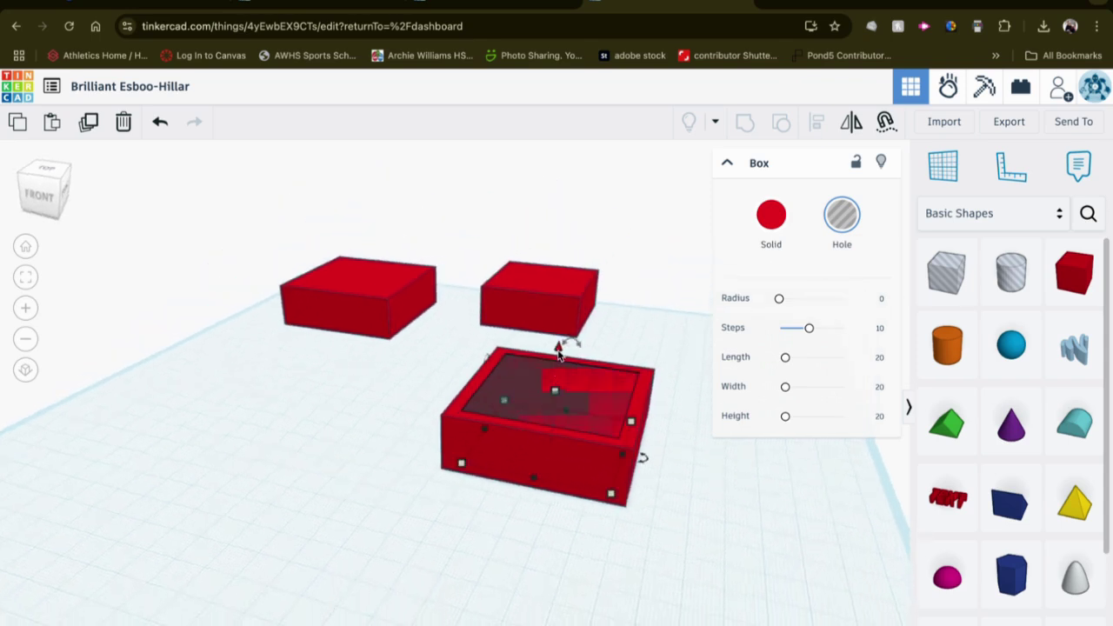
mouse_move(559, 347)
mouse_down()
mouse_move(561, 331)
mouse_move(561, 345)
mouse_up()
click(313, 498)
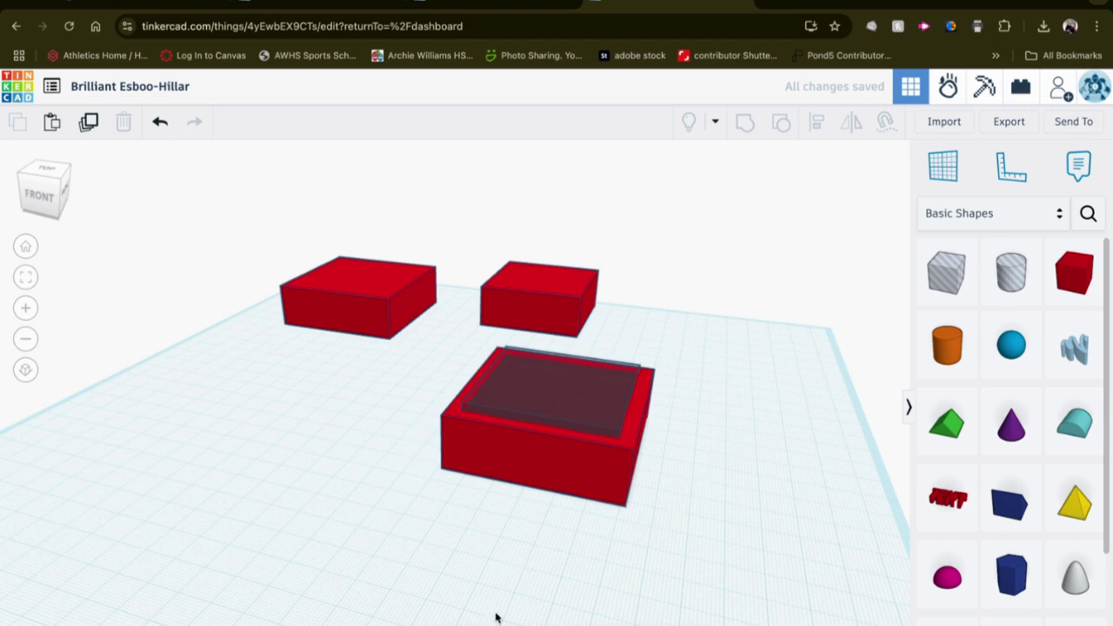
mouse_move(496, 617)
right_down()
mouse_move(383, 587)
mouse_move(378, 600)
right_up()
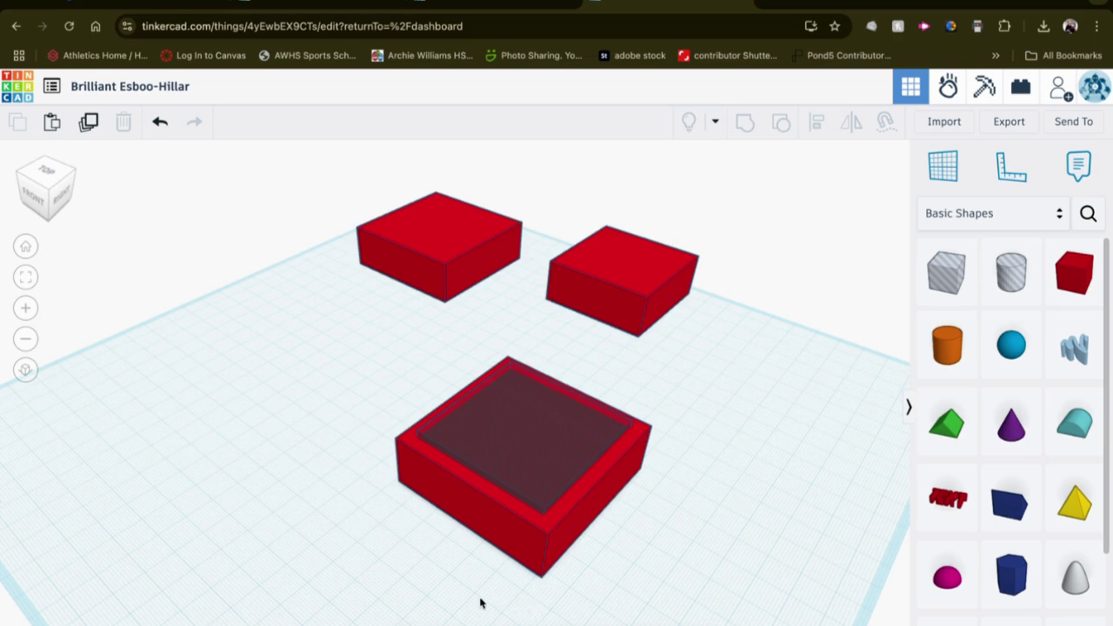
right_drag(433, 600, 527, 524)
click(552, 344)
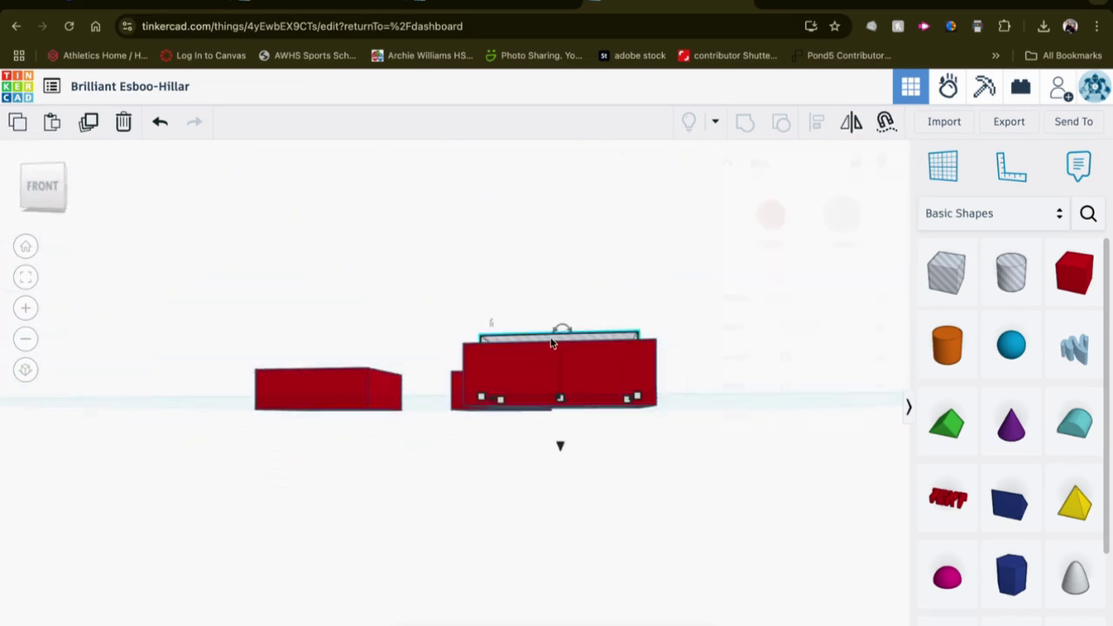
drag(559, 446, 560, 462)
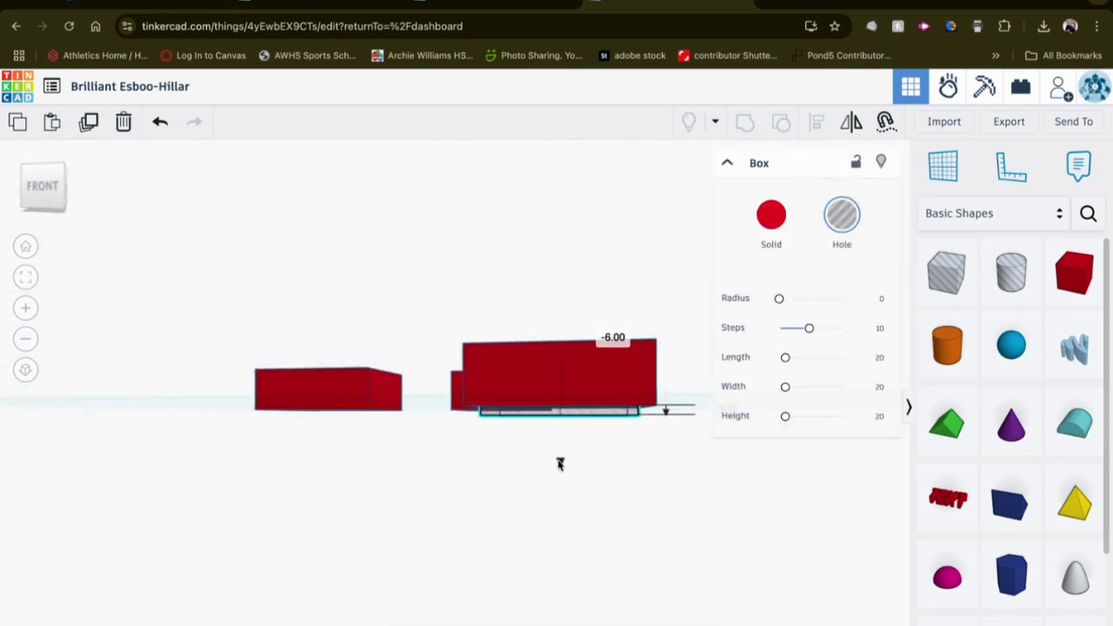
click(479, 469)
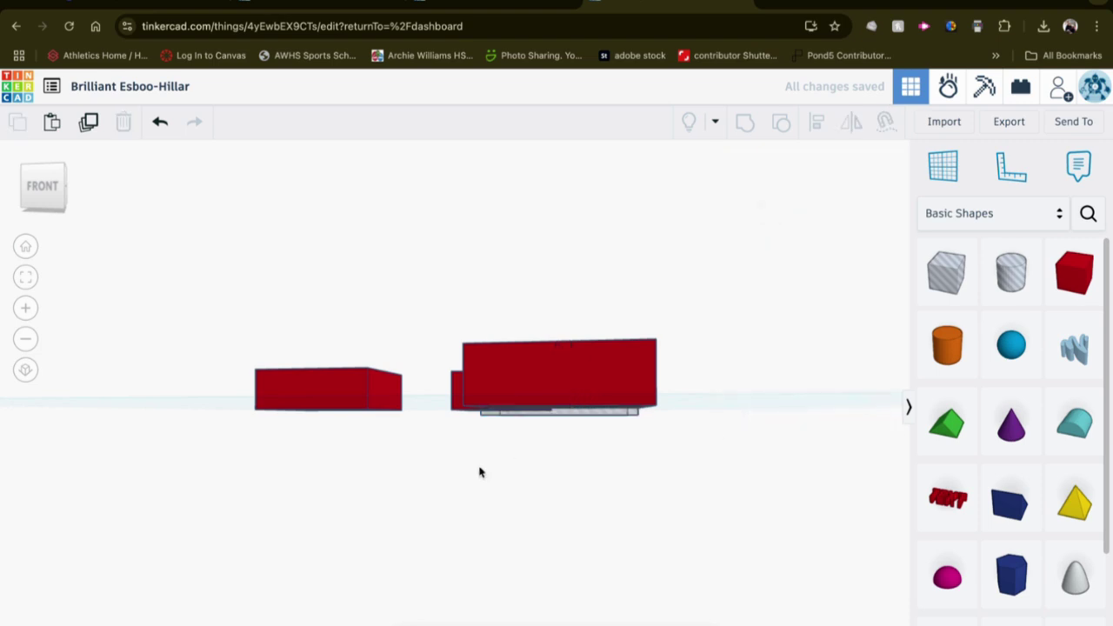
Lift the hole box to 7 above the workplane and return to a high overhead view
right_drag(479, 469, 569, 460)
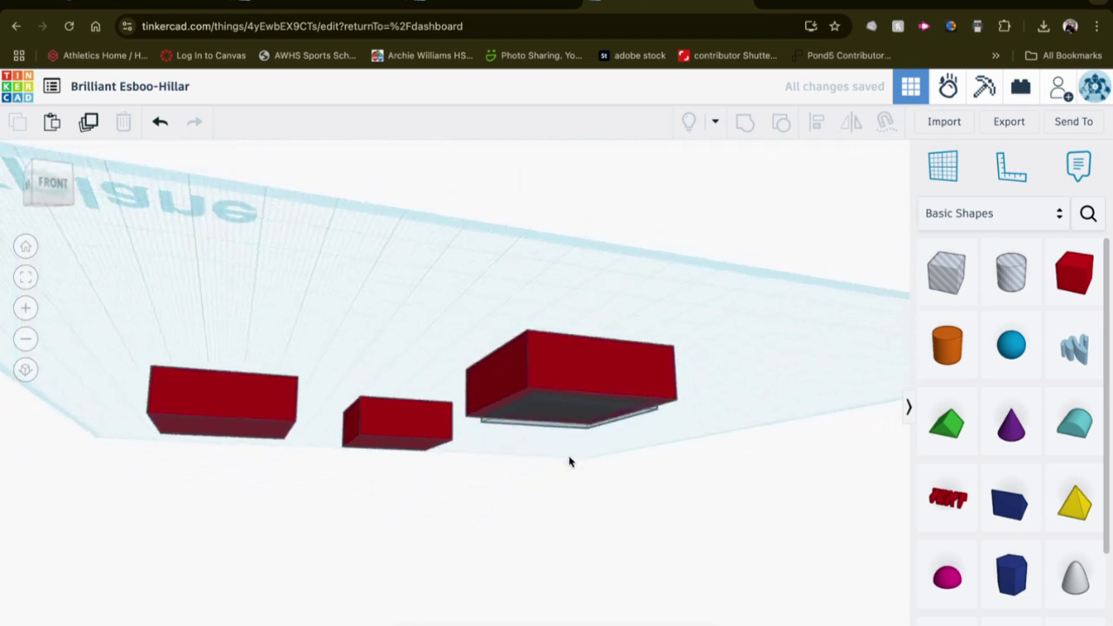
click(566, 414)
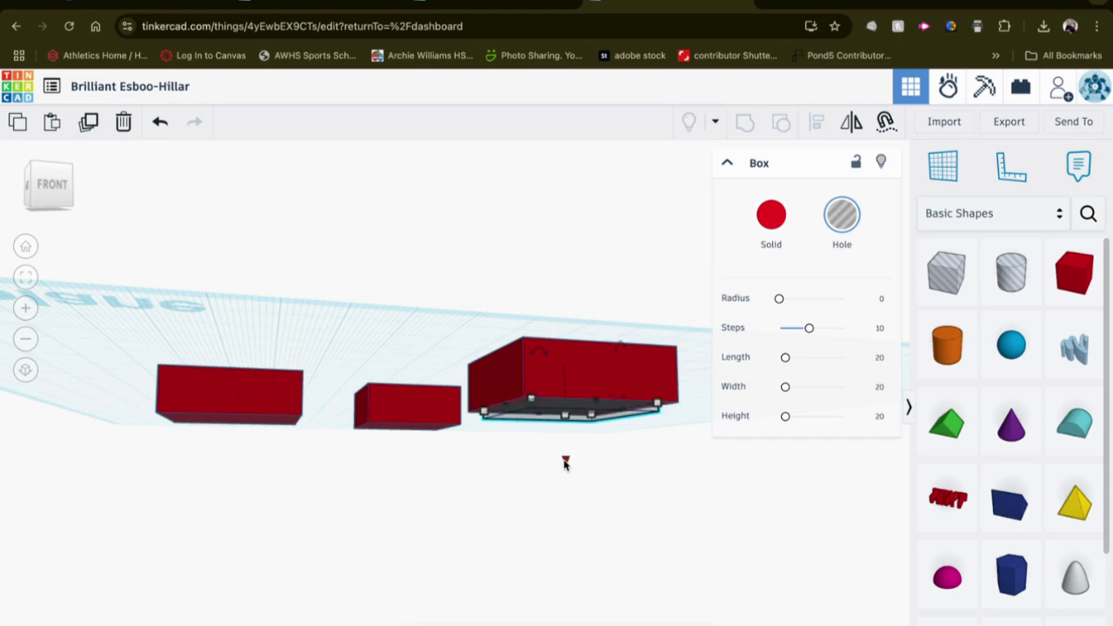
drag(566, 455, 566, 444)
right_drag(569, 494, 367, 608)
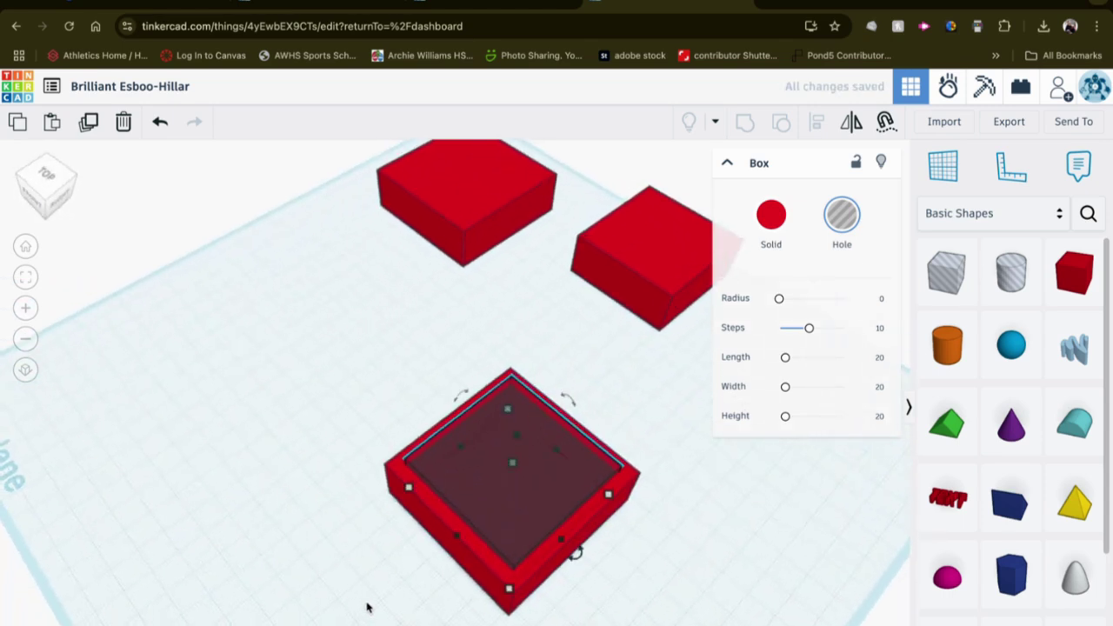
click(300, 395)
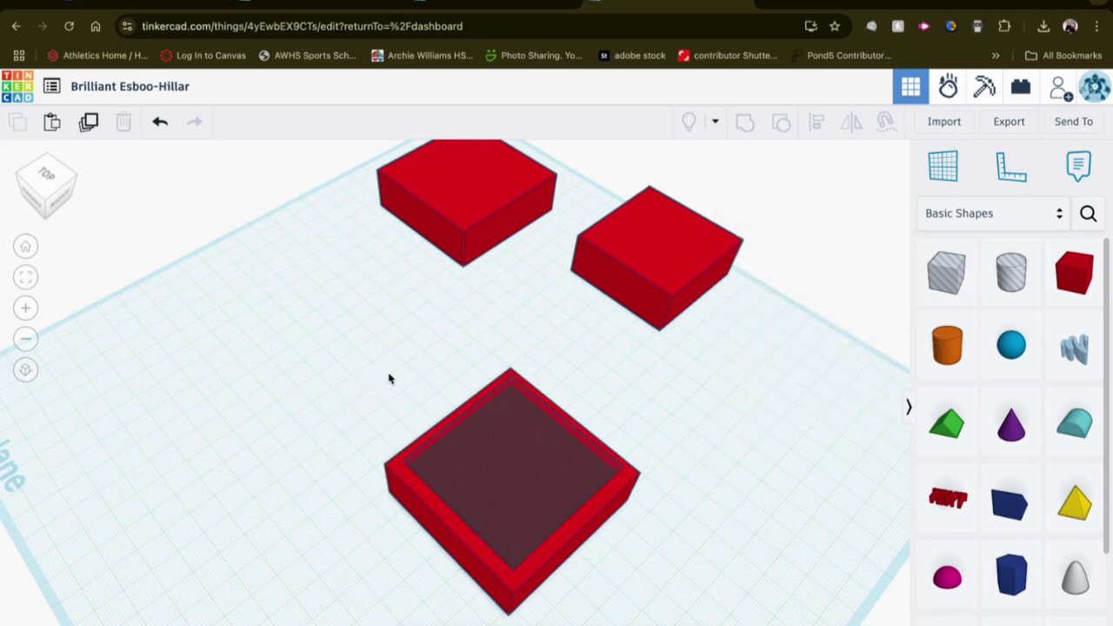
Group the red box with its hole into a hollow tray and drag it to the workplane's left
drag(390, 376, 654, 591)
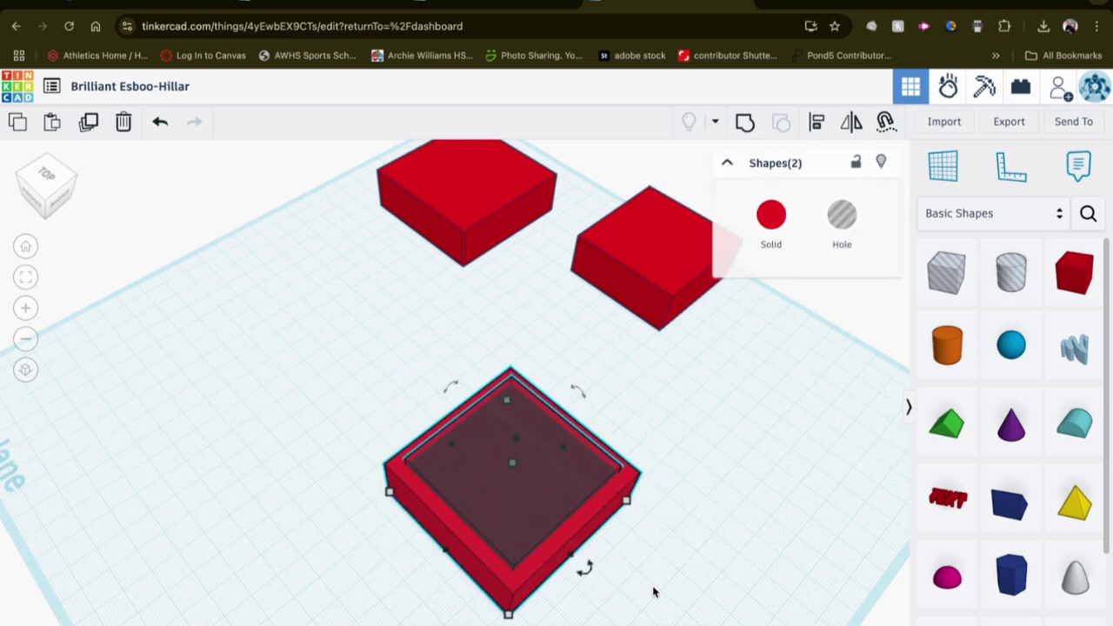
click(746, 128)
click(750, 456)
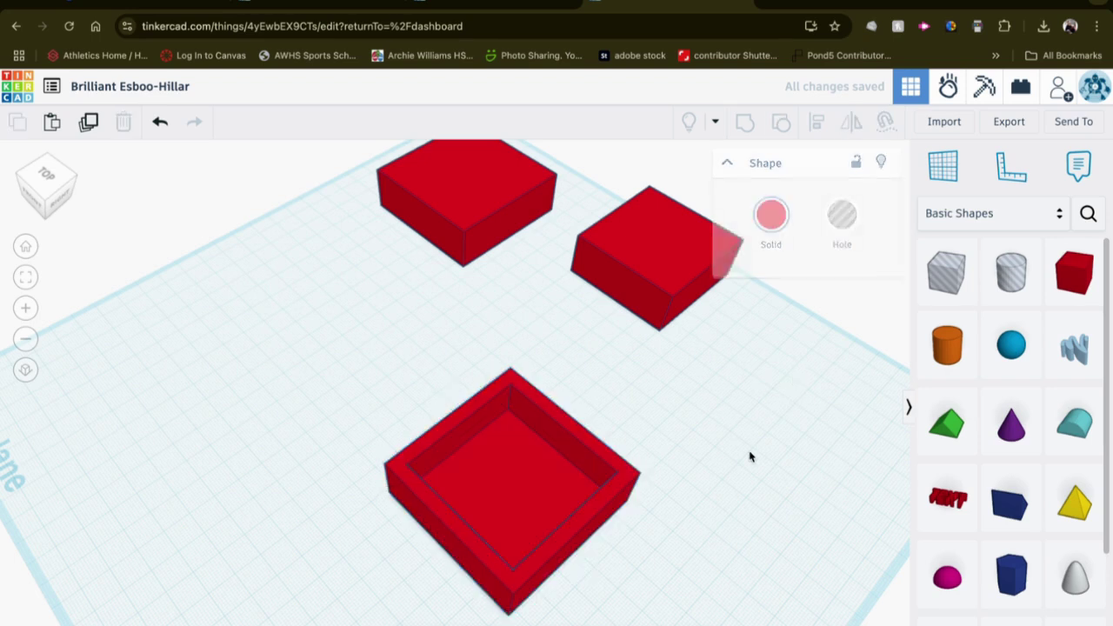
click(521, 483)
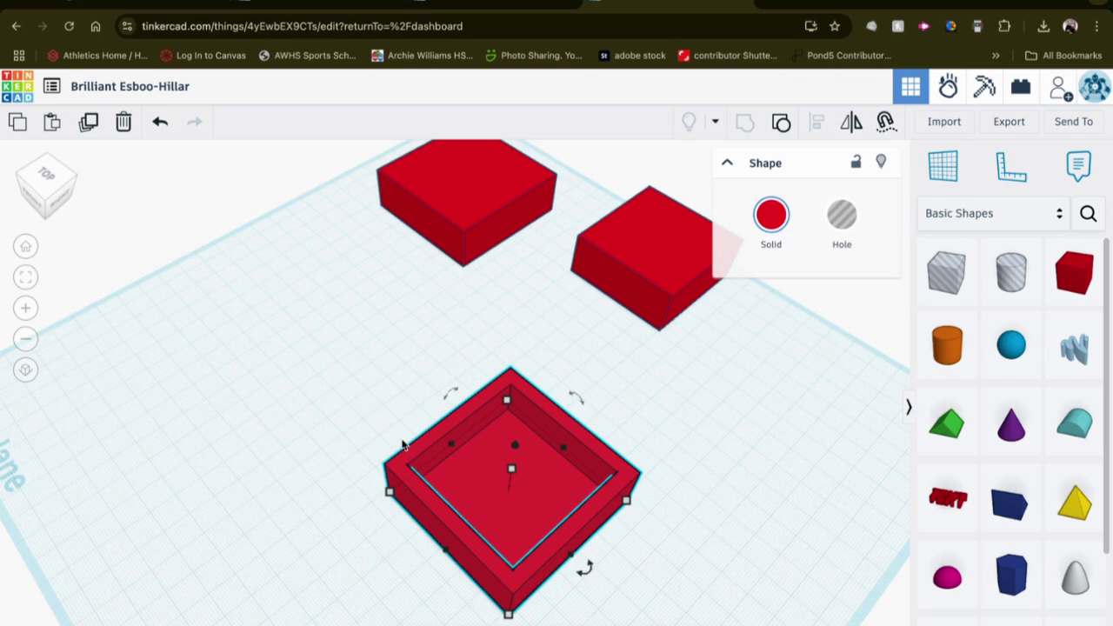
drag(404, 449, 59, 352)
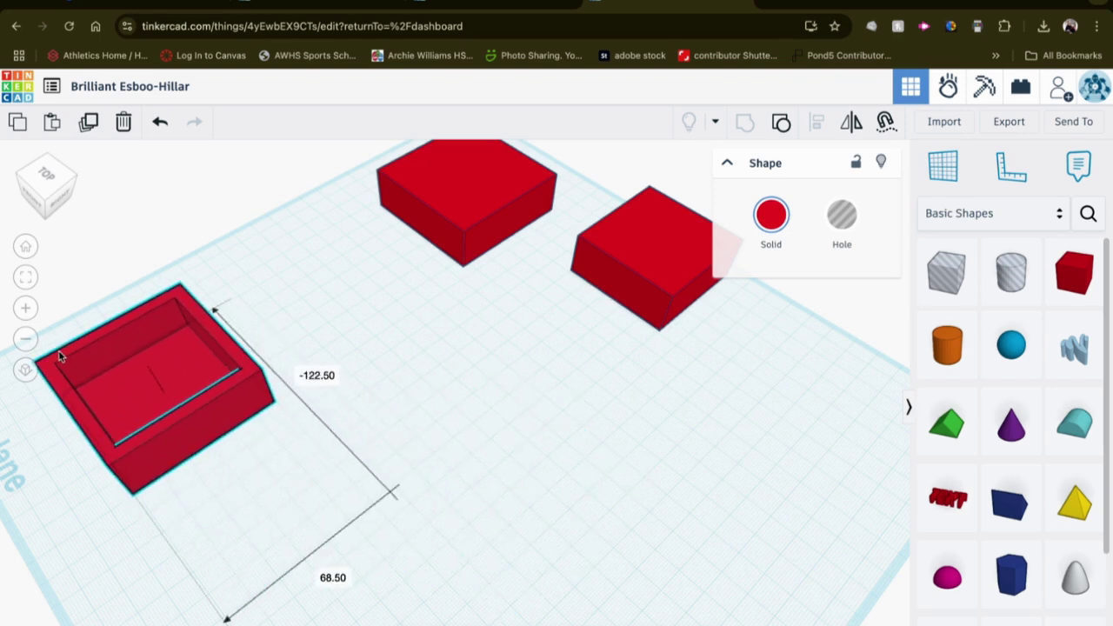
click(389, 425)
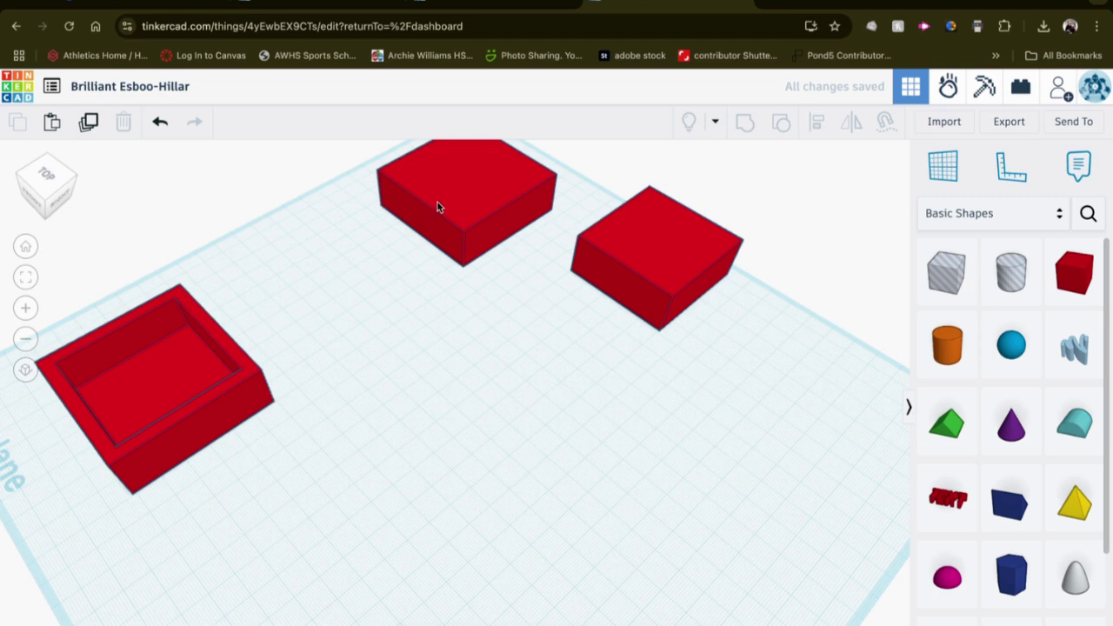
Move the back-middle and back-right red boxes toward the front centre
drag(438, 202, 422, 480)
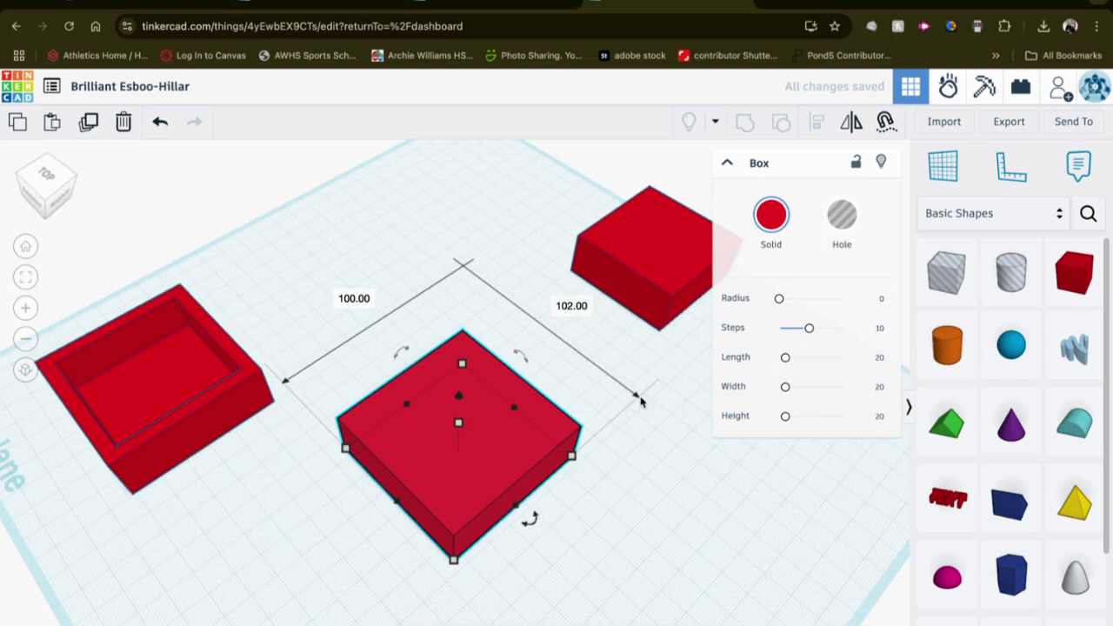
drag(635, 311, 575, 382)
click(629, 471)
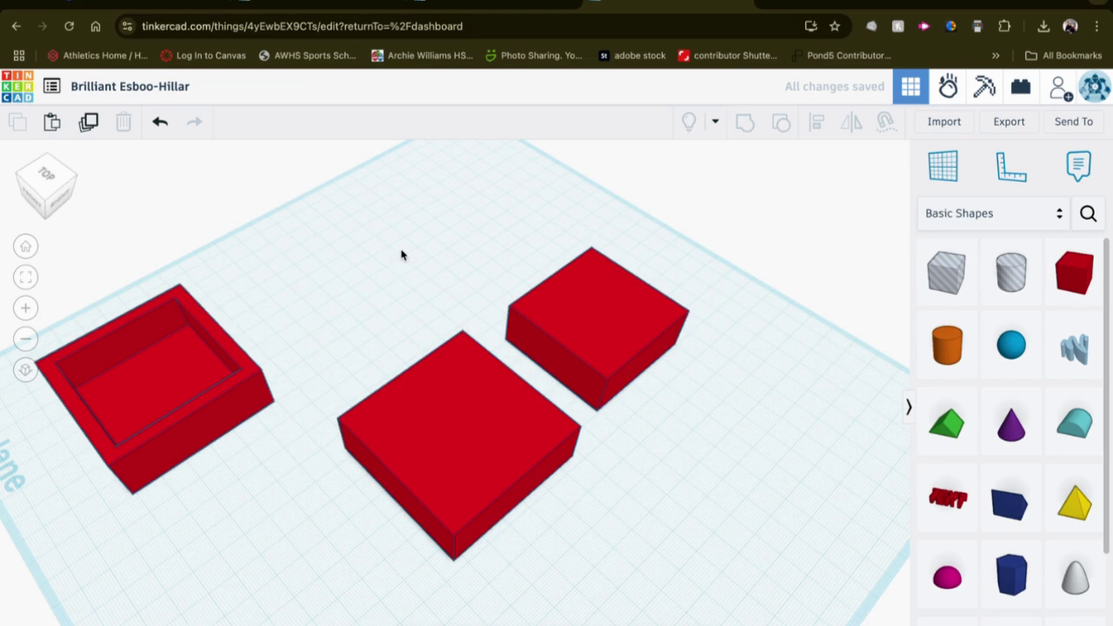
click(564, 324)
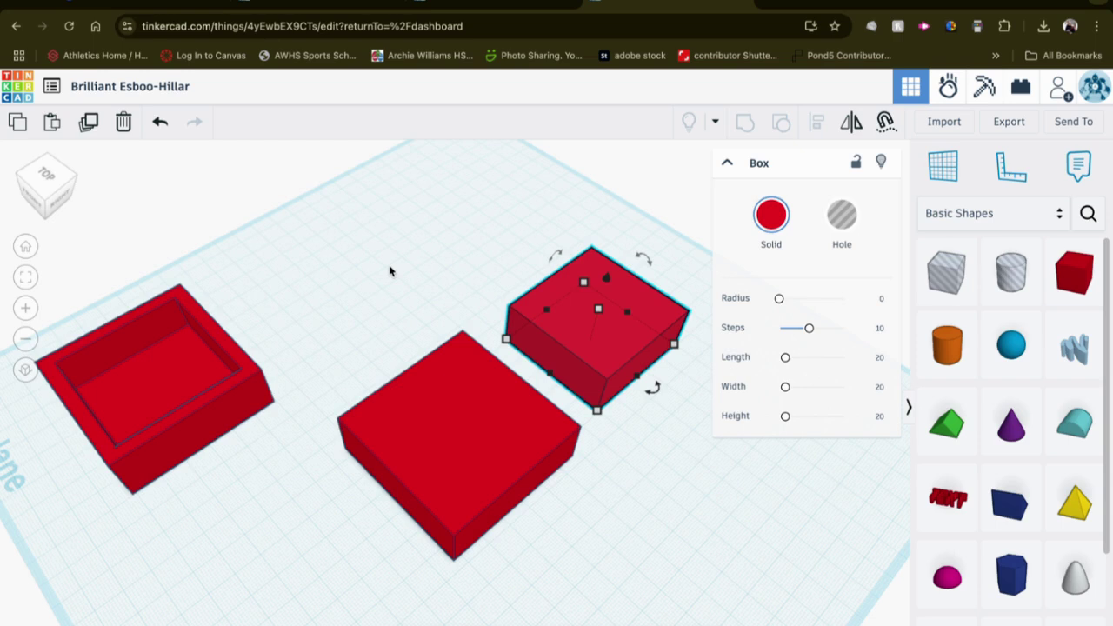
click(393, 228)
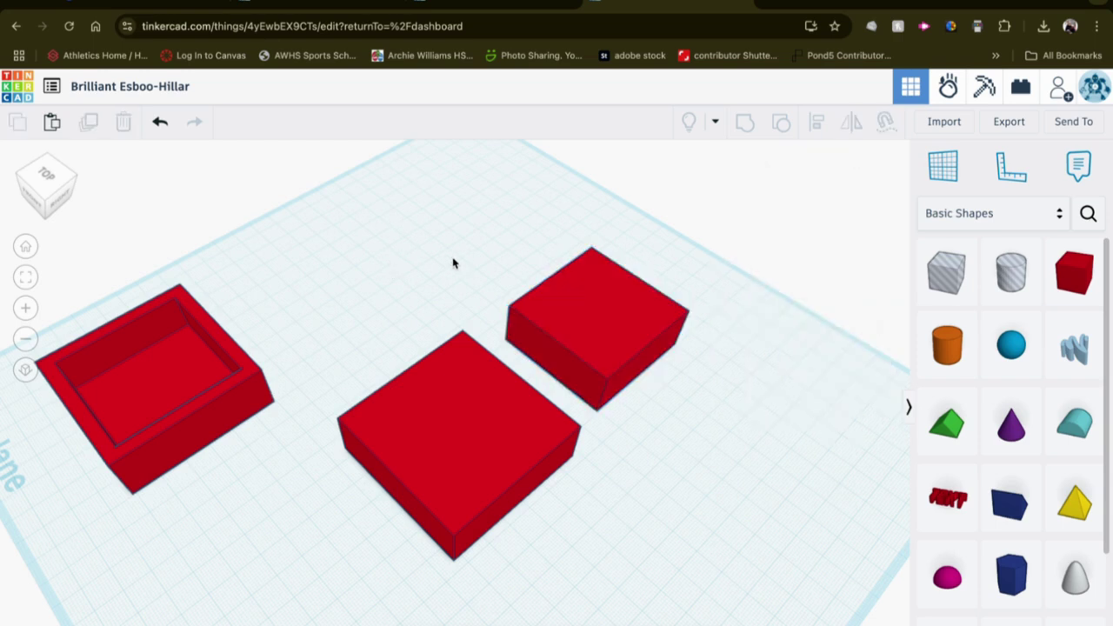
Select both solid red boxes and centre them on each other with Align
drag(421, 234, 687, 516)
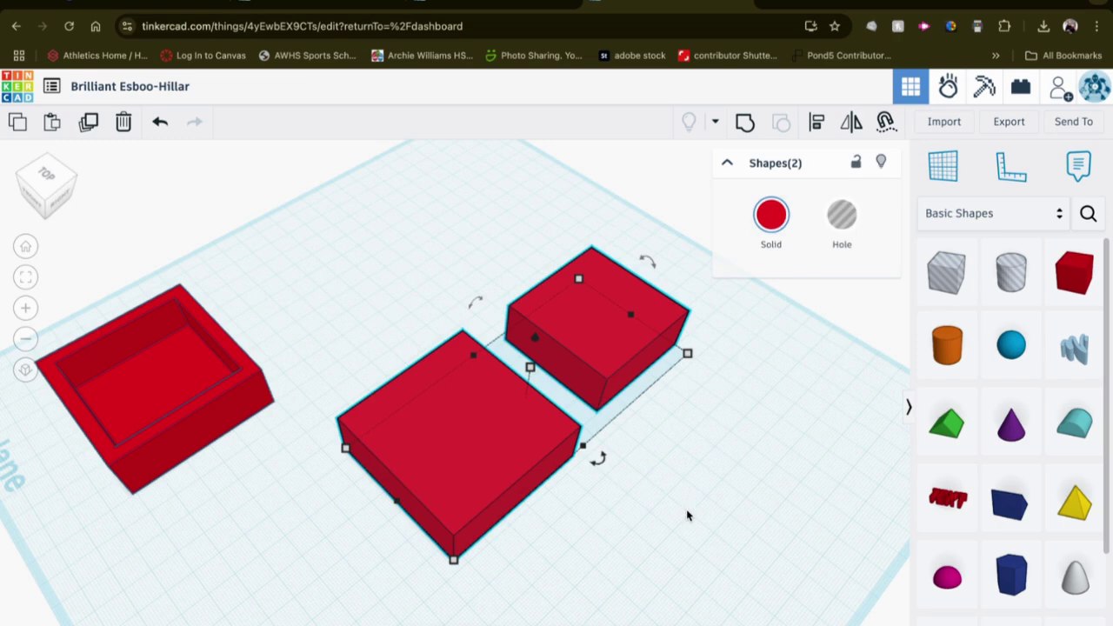
click(821, 126)
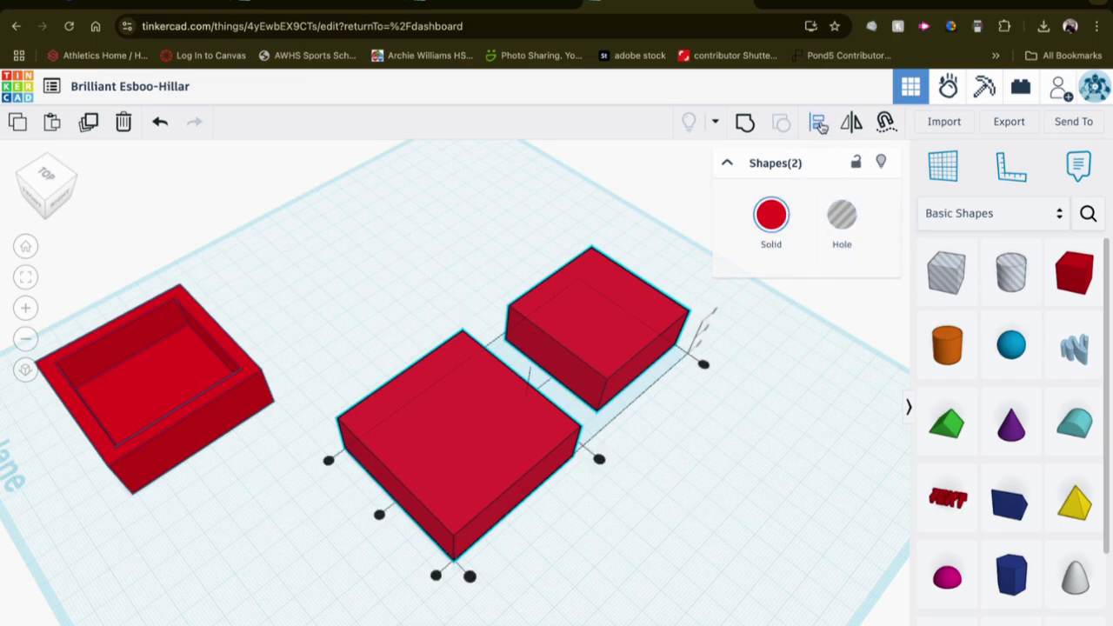
click(599, 461)
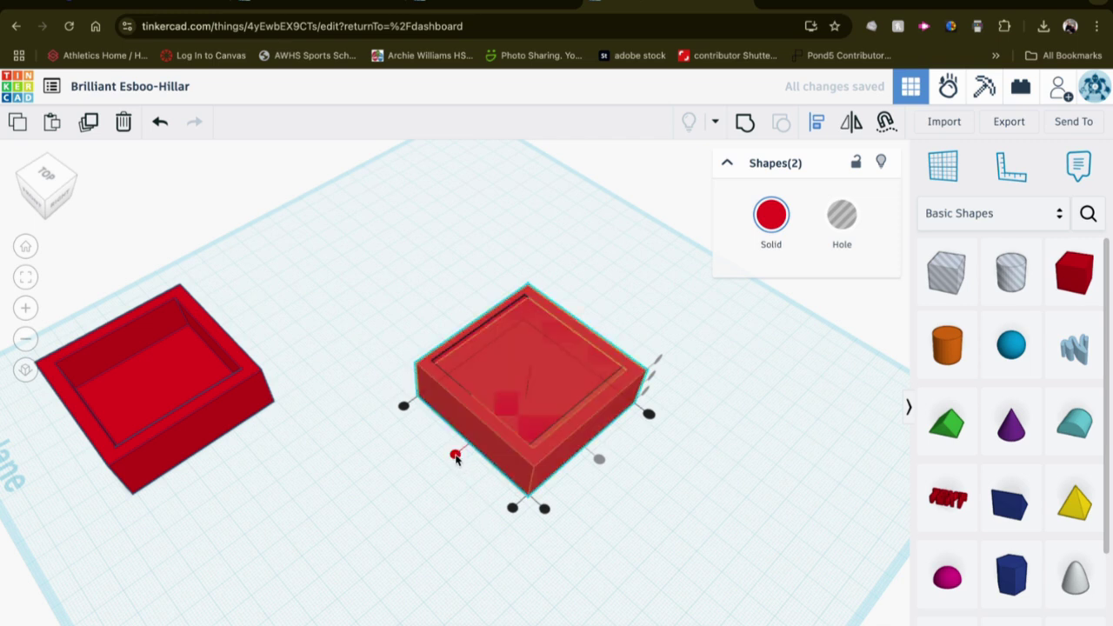
click(609, 543)
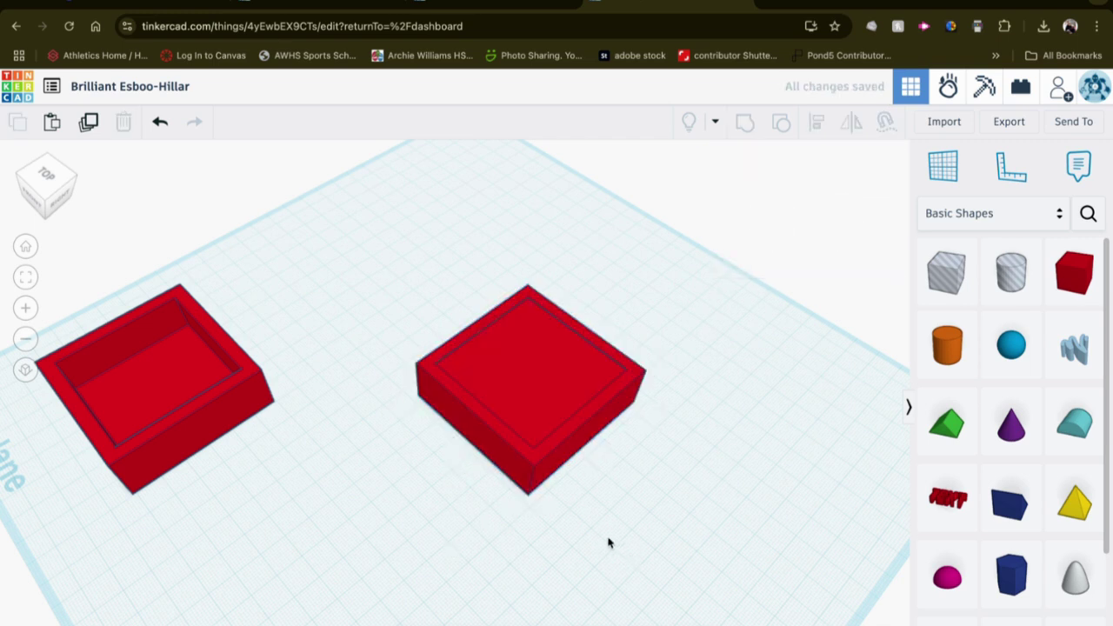
click(531, 380)
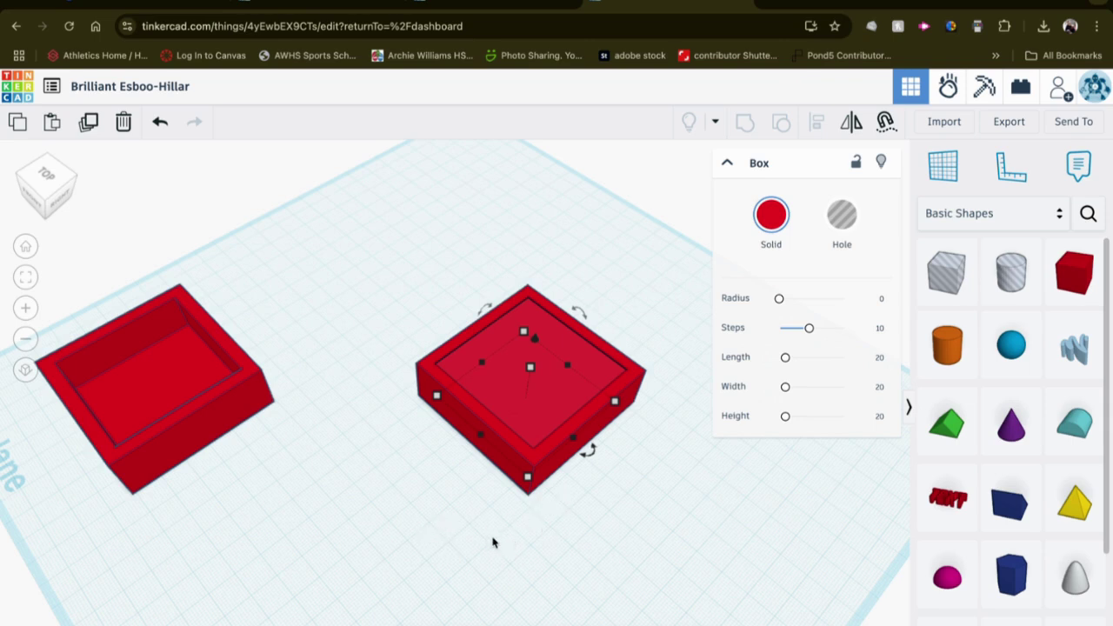
Drag down the outer and inner boxes' heights to a few millimetres, forming a stepped lid
right_drag(493, 543, 544, 493)
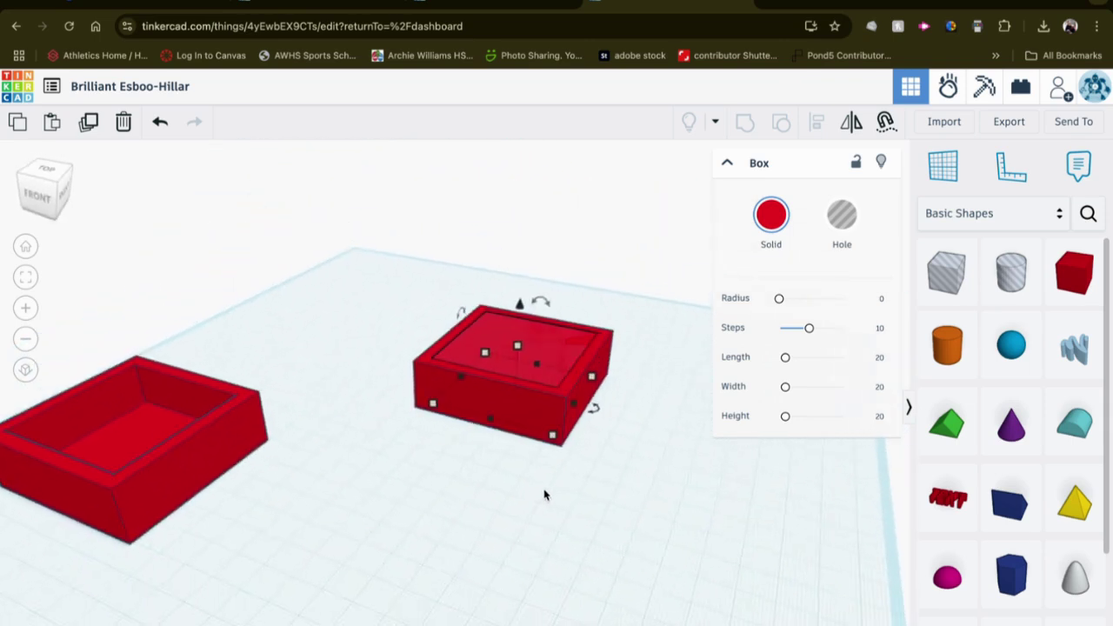
click(490, 389)
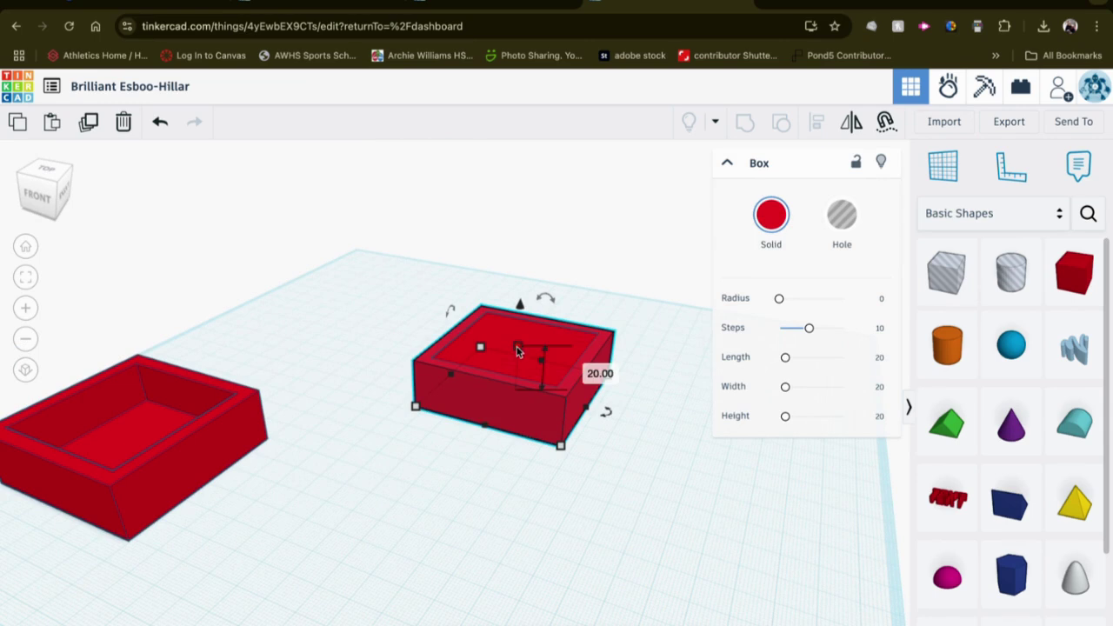
drag(517, 347, 518, 384)
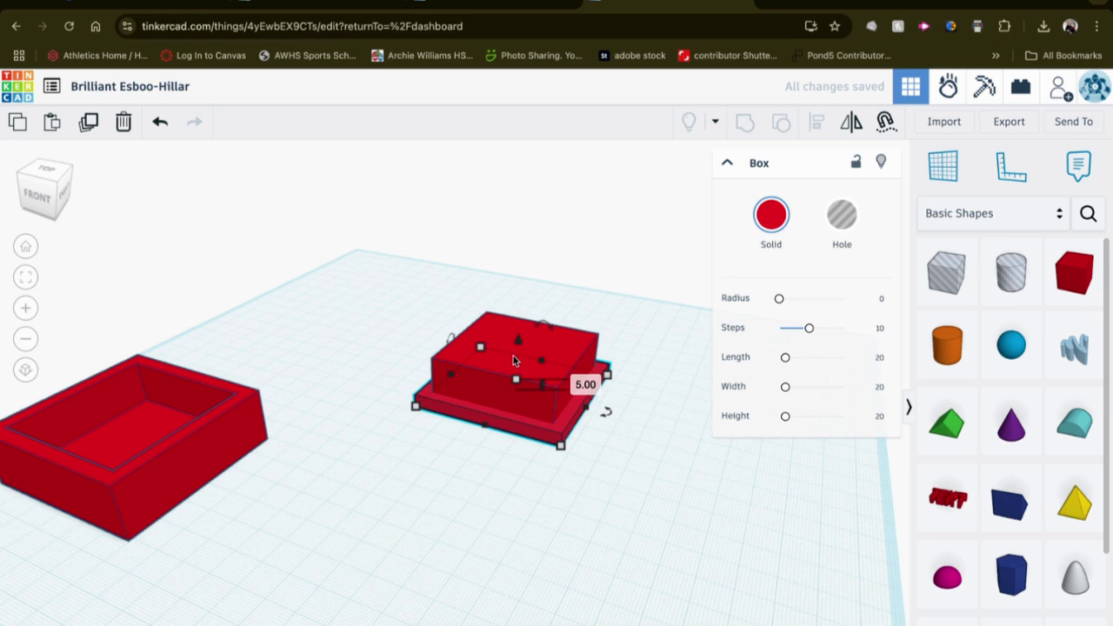
click(440, 422)
click(495, 383)
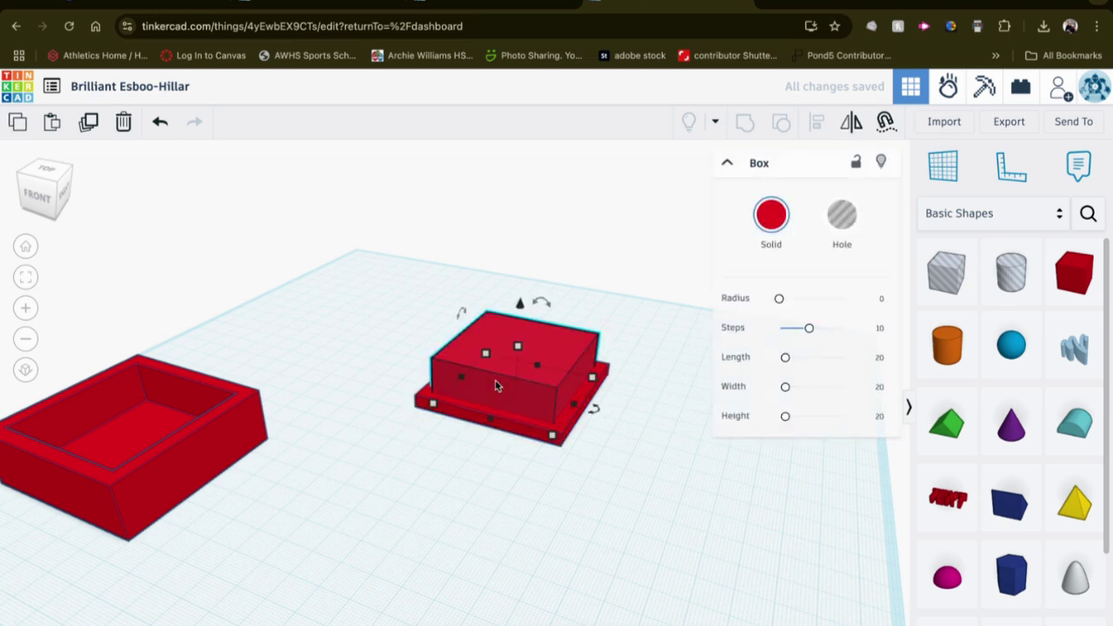
drag(522, 348, 524, 376)
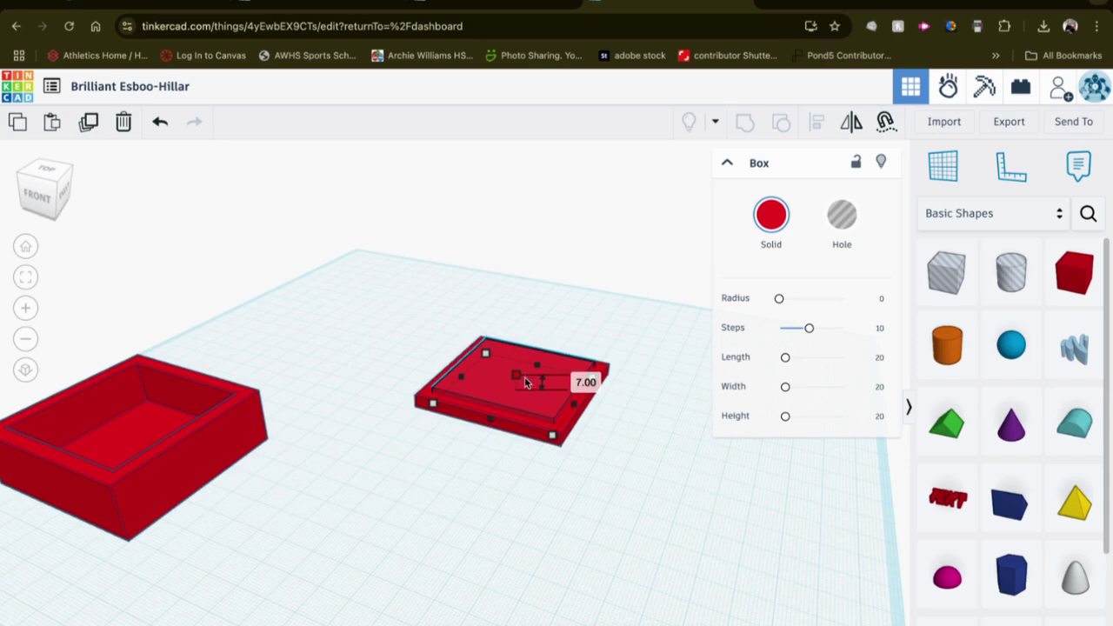
click(457, 533)
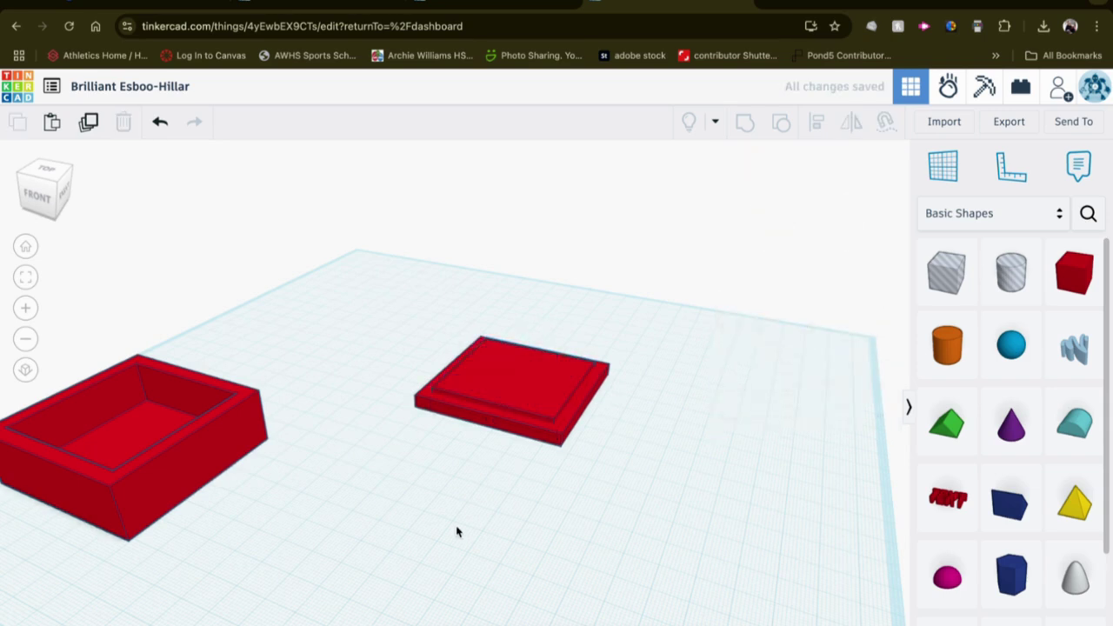
Group the two red lid pieces into one shape
right_drag(450, 535, 464, 614)
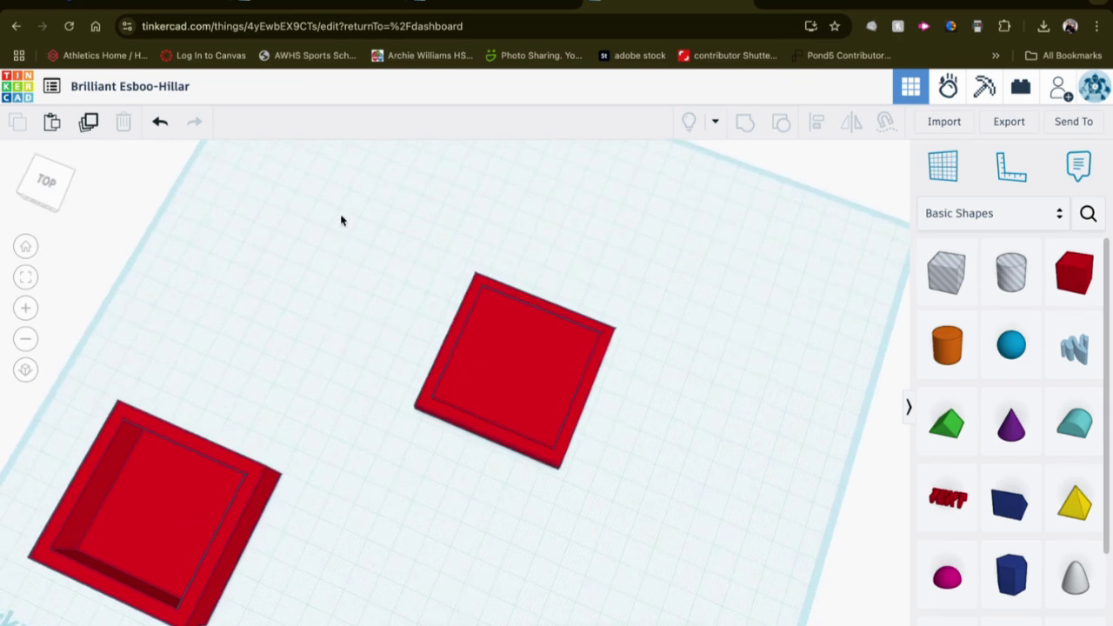
drag(341, 220, 697, 522)
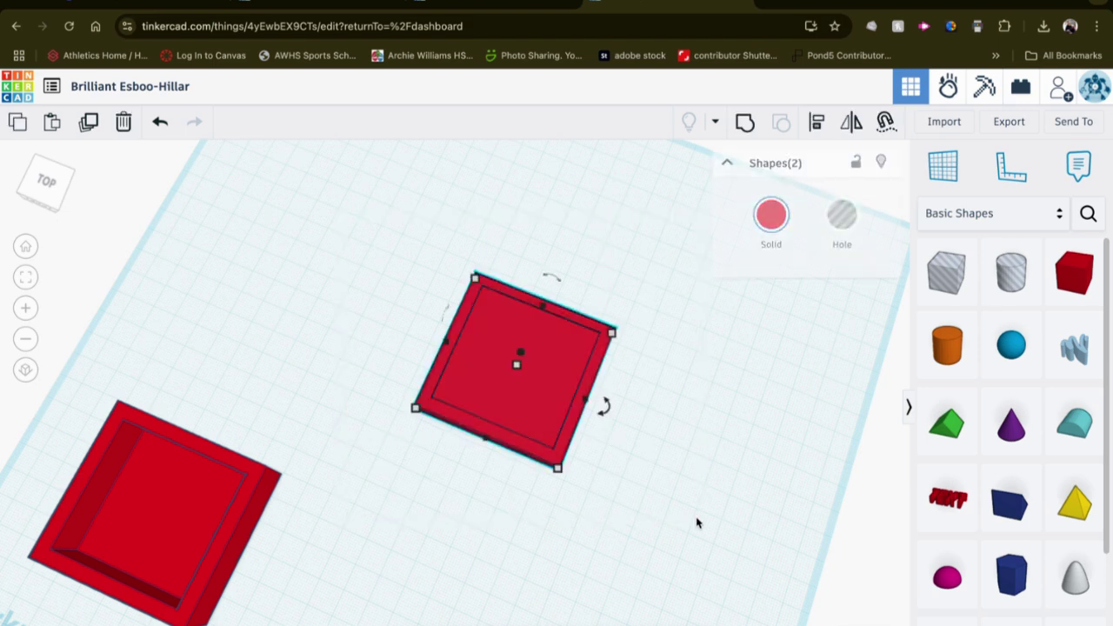
click(741, 128)
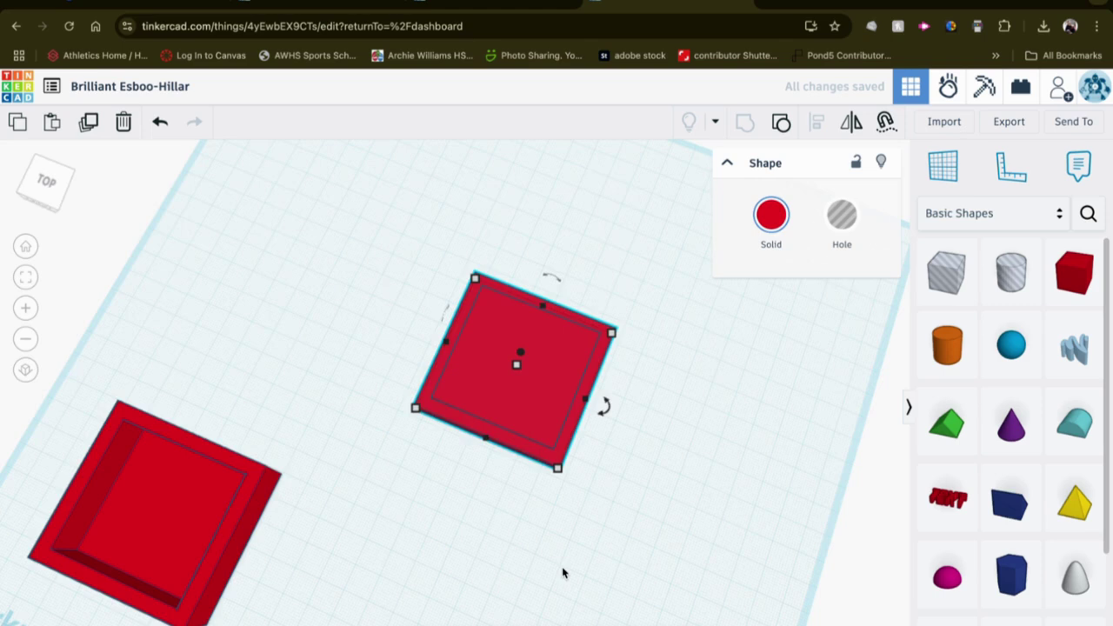
Move the grouped lid forward so it sits beside the open tray
right_drag(566, 566, 597, 459)
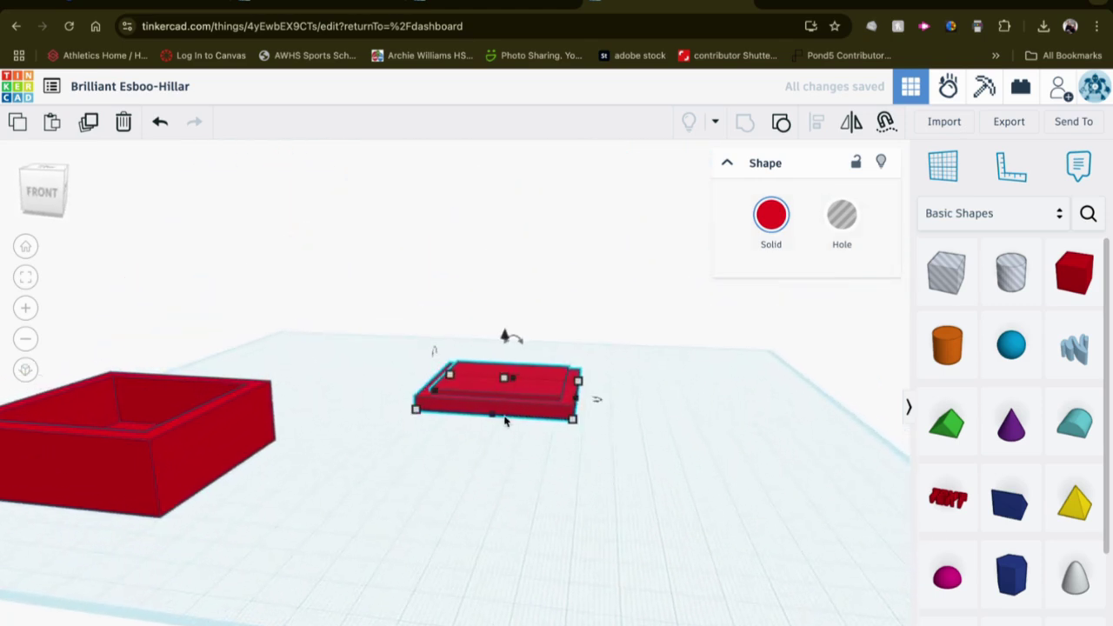
drag(467, 405, 261, 522)
right_drag(261, 523, 415, 567)
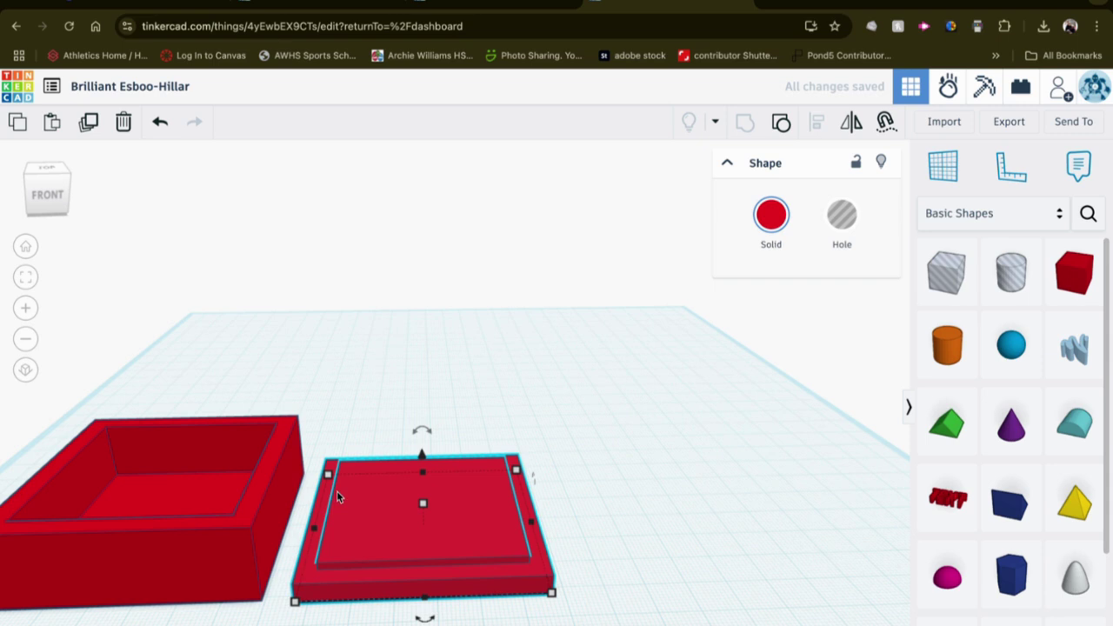
click(635, 452)
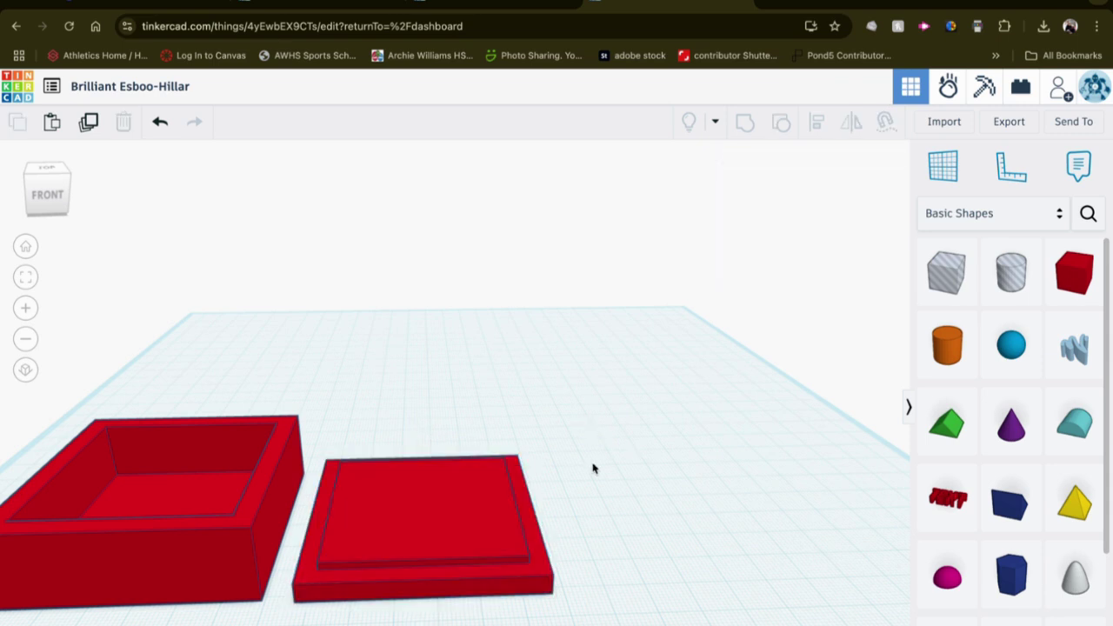
click(374, 528)
Rotate the lid 180° so its flat side faces up and the raised step sits underneath
mouse_move(430, 432)
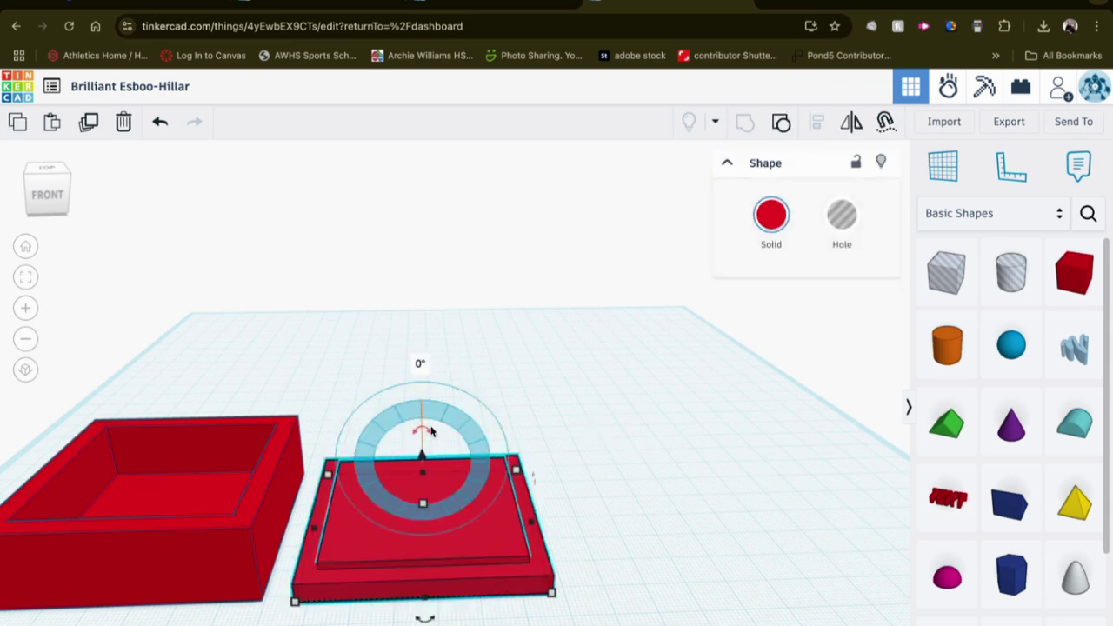
click(716, 455)
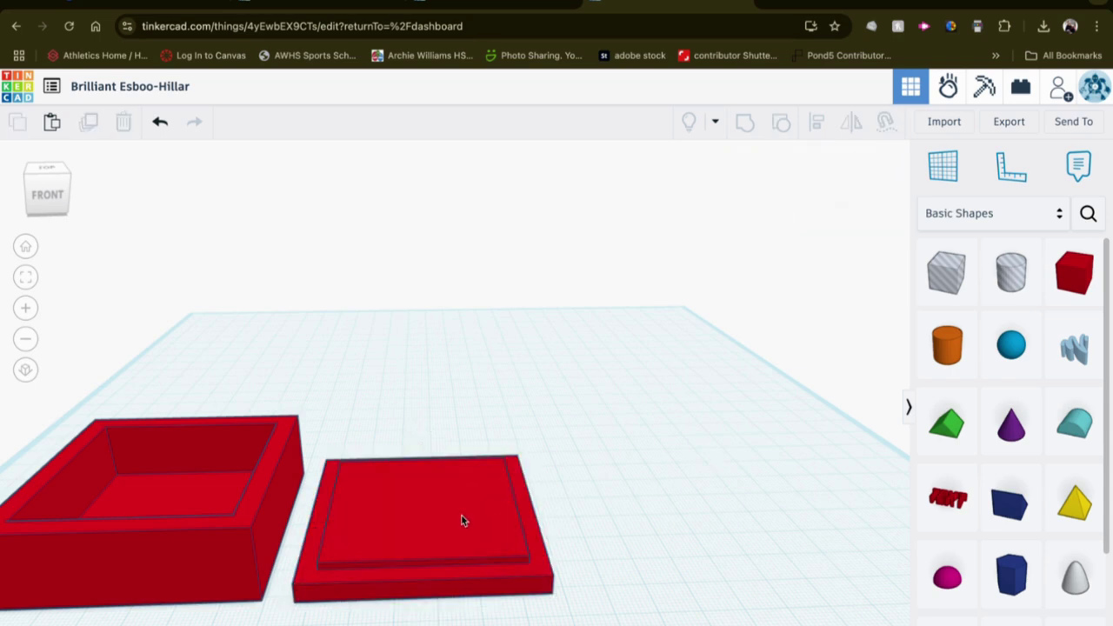
click(461, 518)
mouse_move(418, 437)
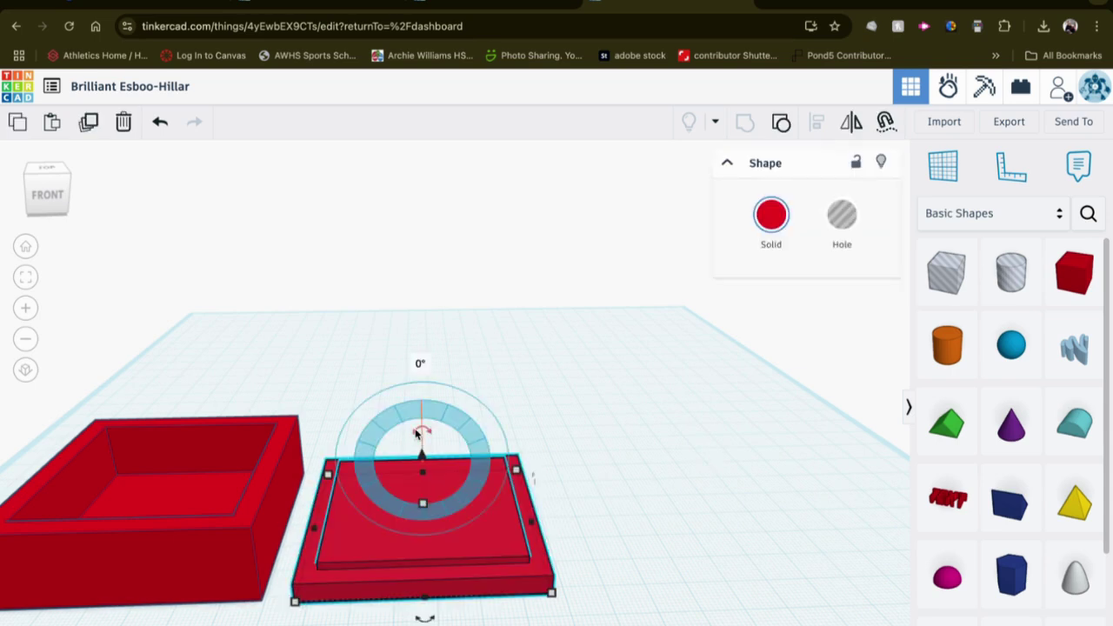
drag(418, 432, 422, 579)
click(597, 542)
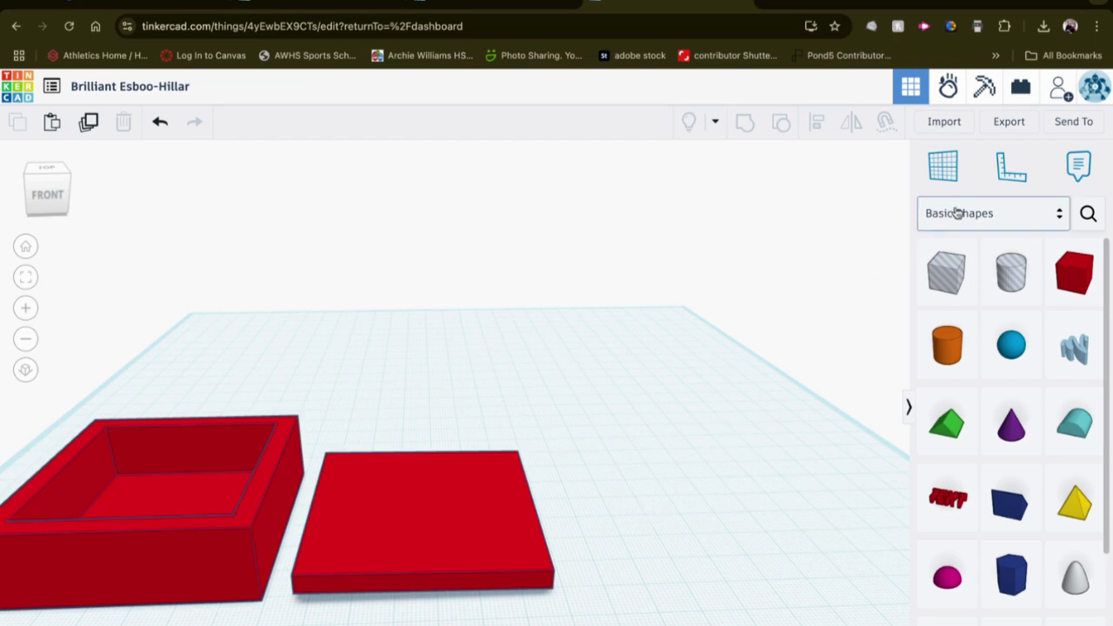
Import the Supermarine Spitfire airplane SVG with Scale (%) set to 30
click(945, 124)
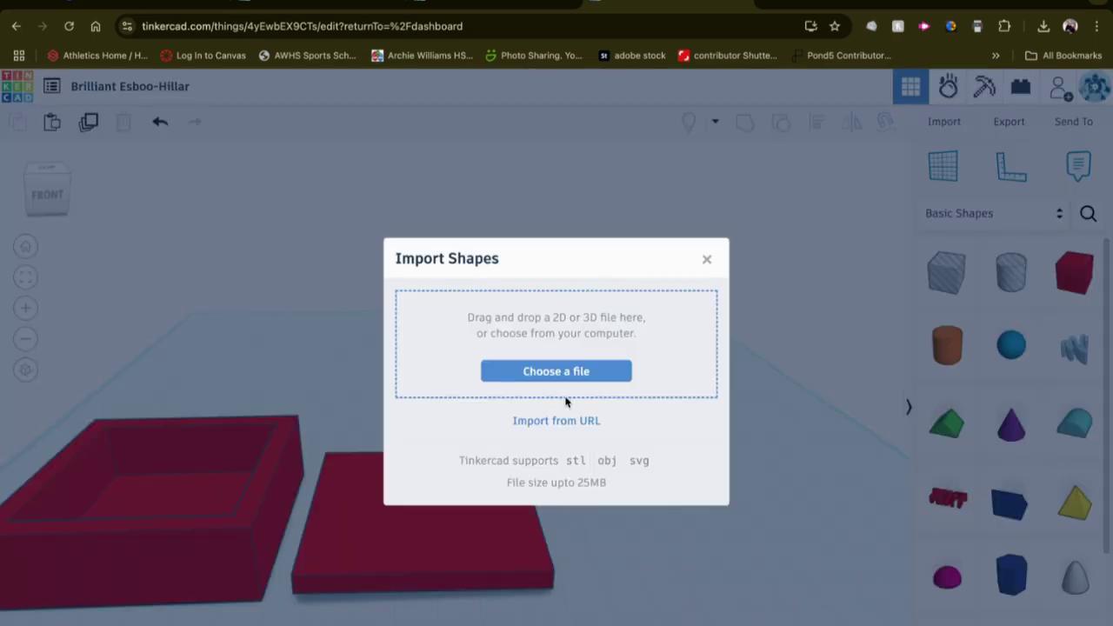
click(532, 371)
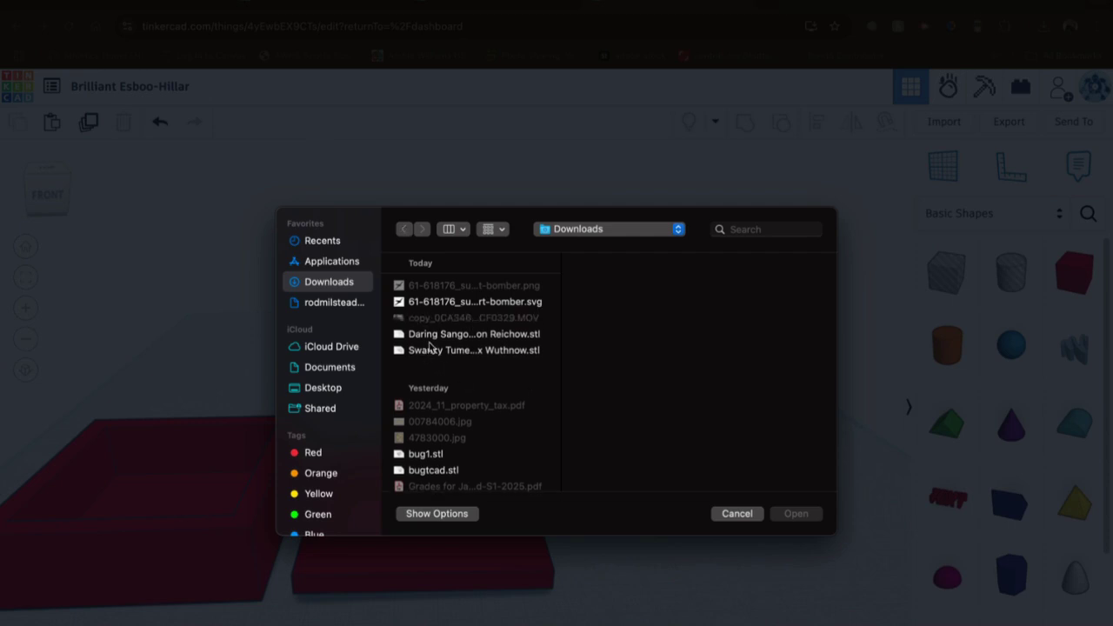
click(476, 303)
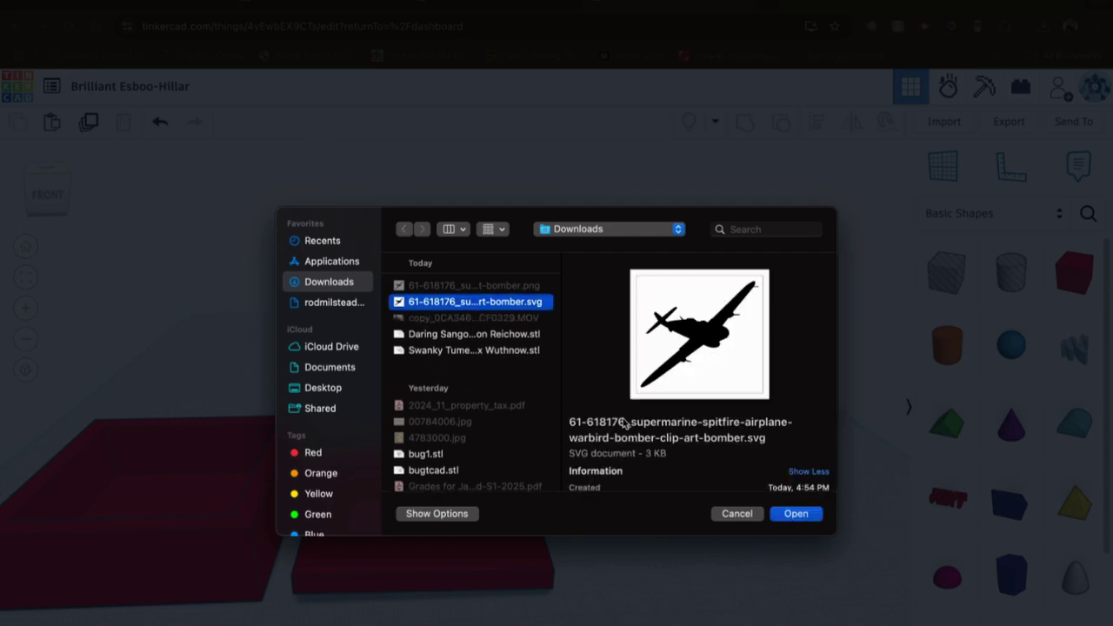
click(793, 514)
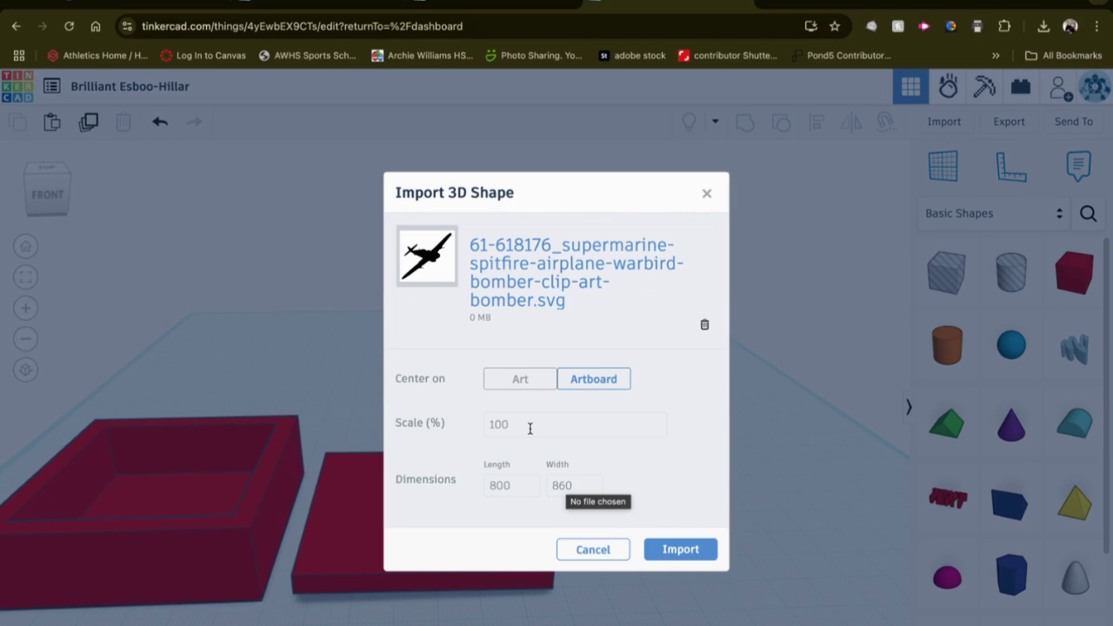
click(529, 427)
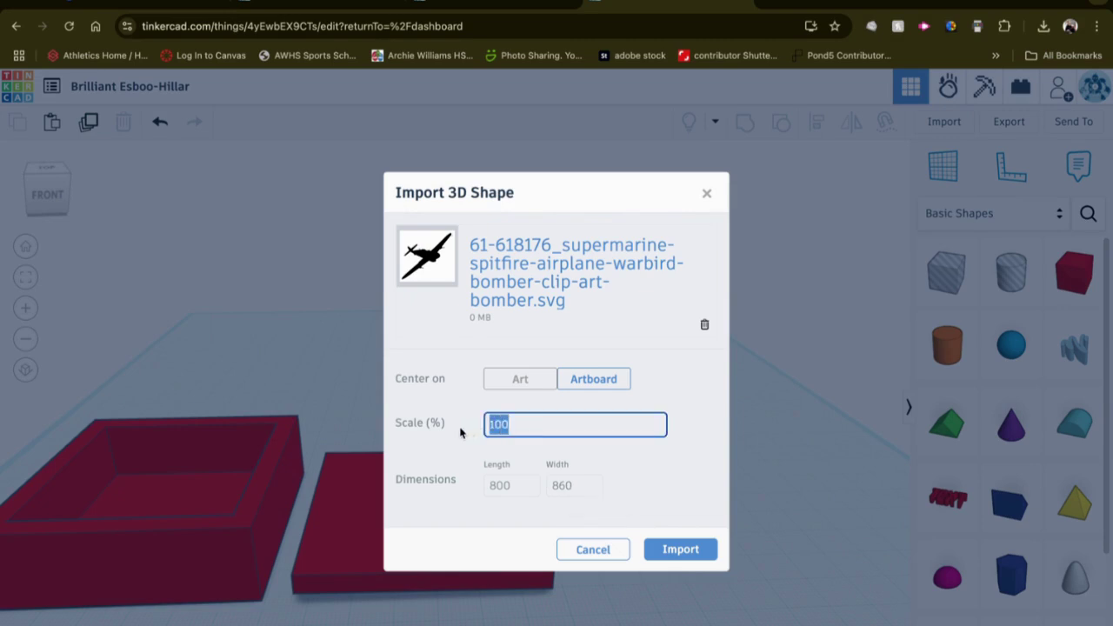
text(30)
click(701, 553)
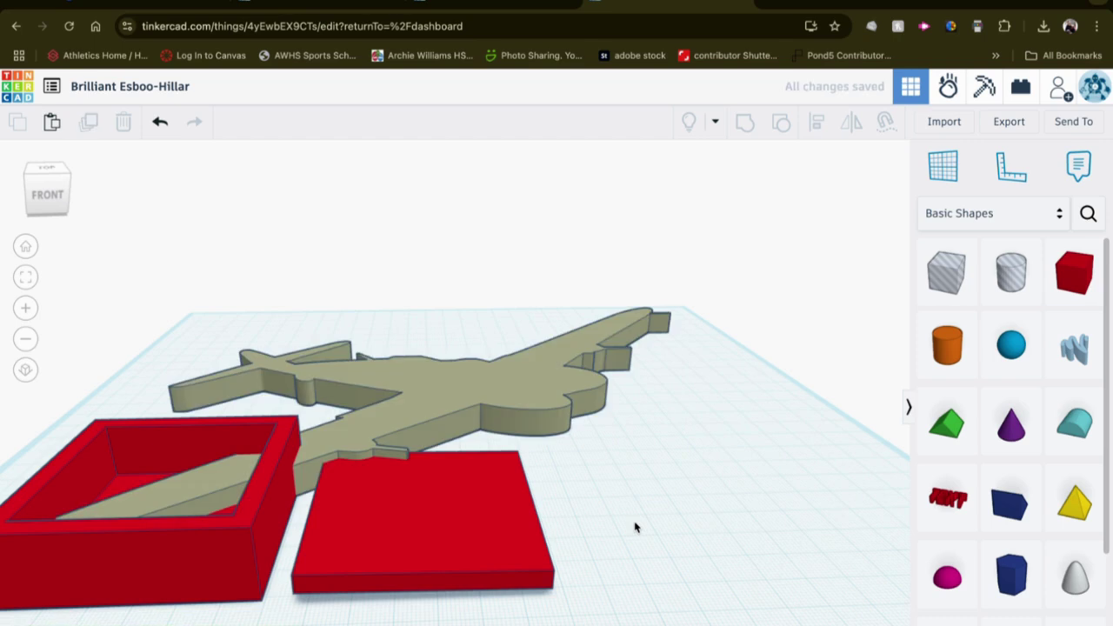
Scale the Spitfire down to about 49 wide and rest it flat on top of the lid
click(475, 376)
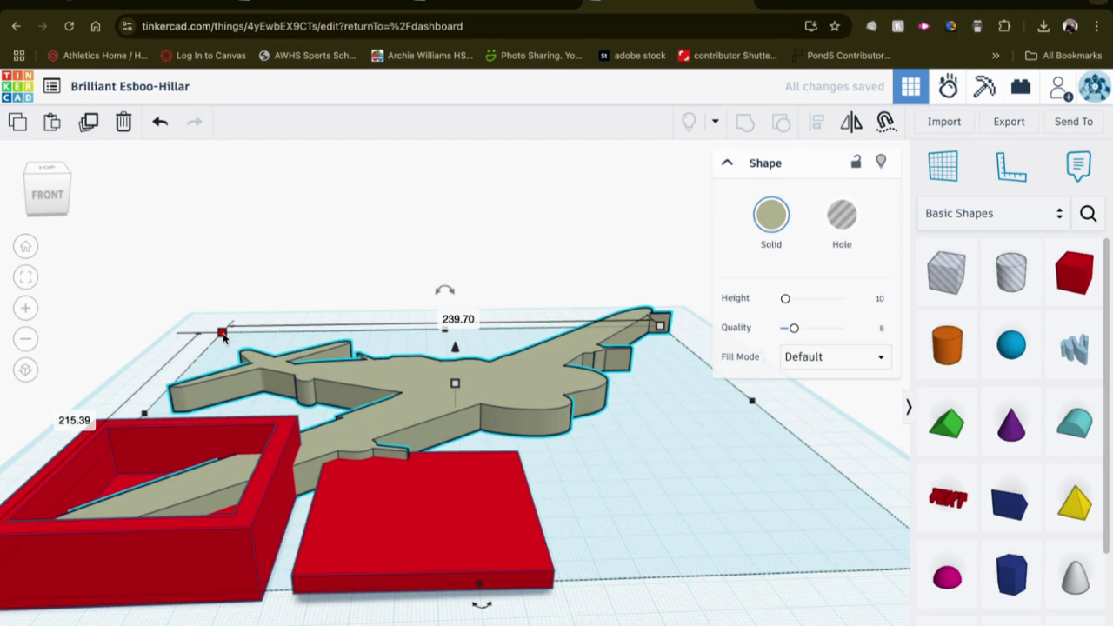
drag(223, 331, 764, 569)
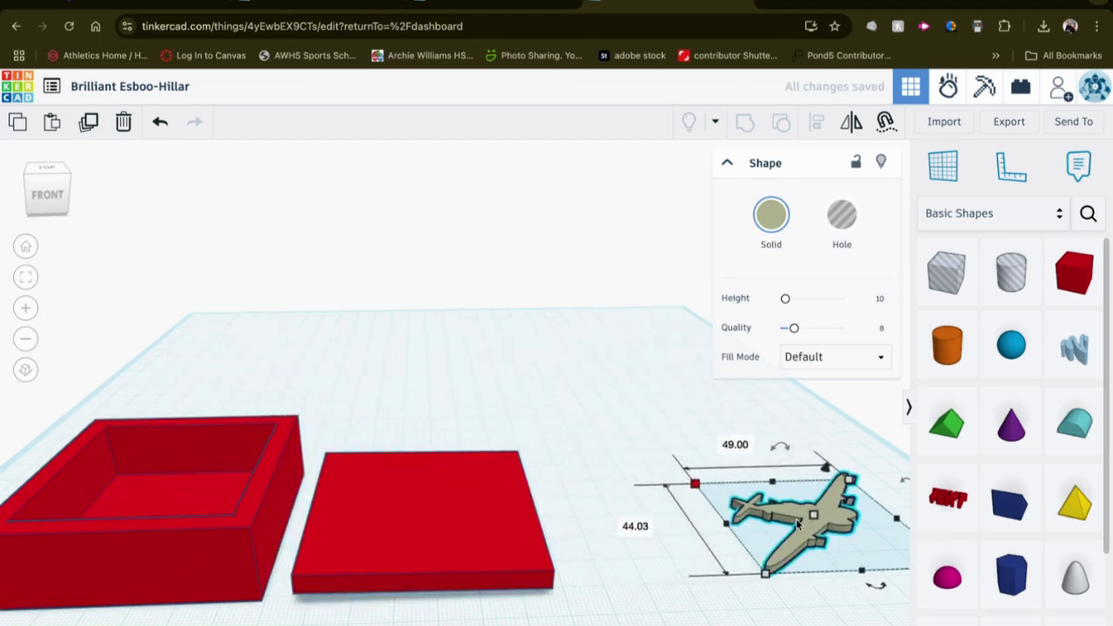
drag(818, 496, 677, 461)
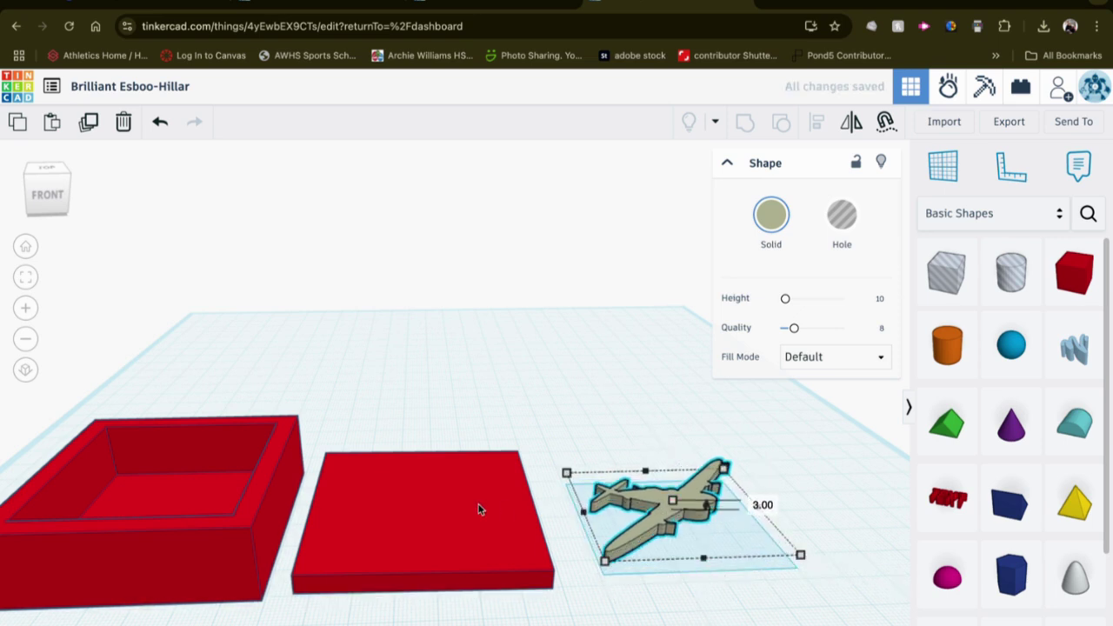
click(539, 410)
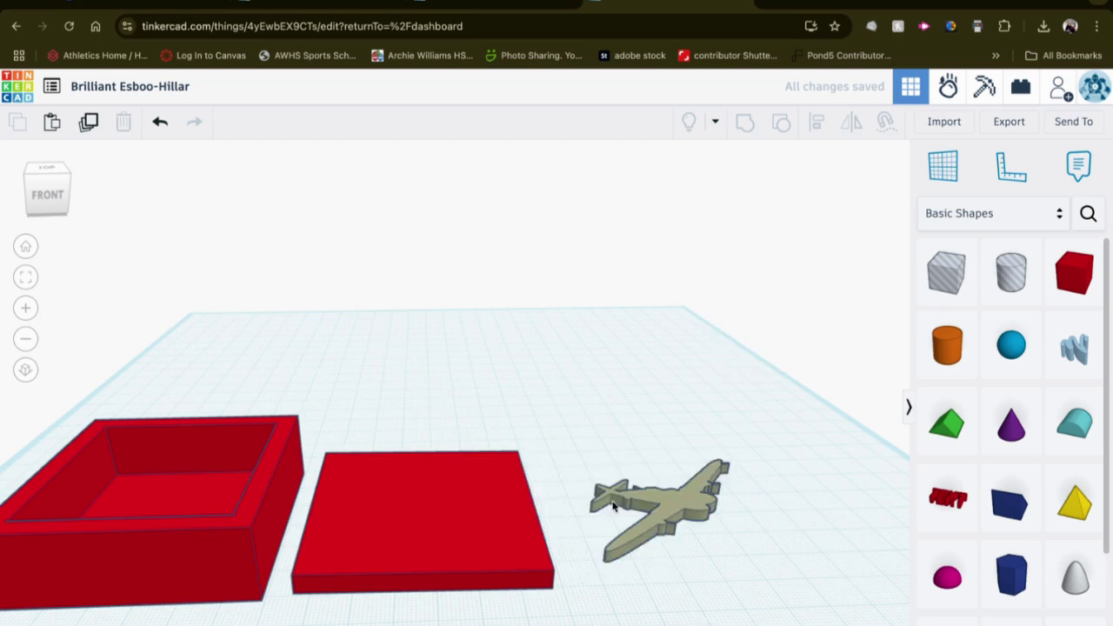
drag(613, 506, 400, 506)
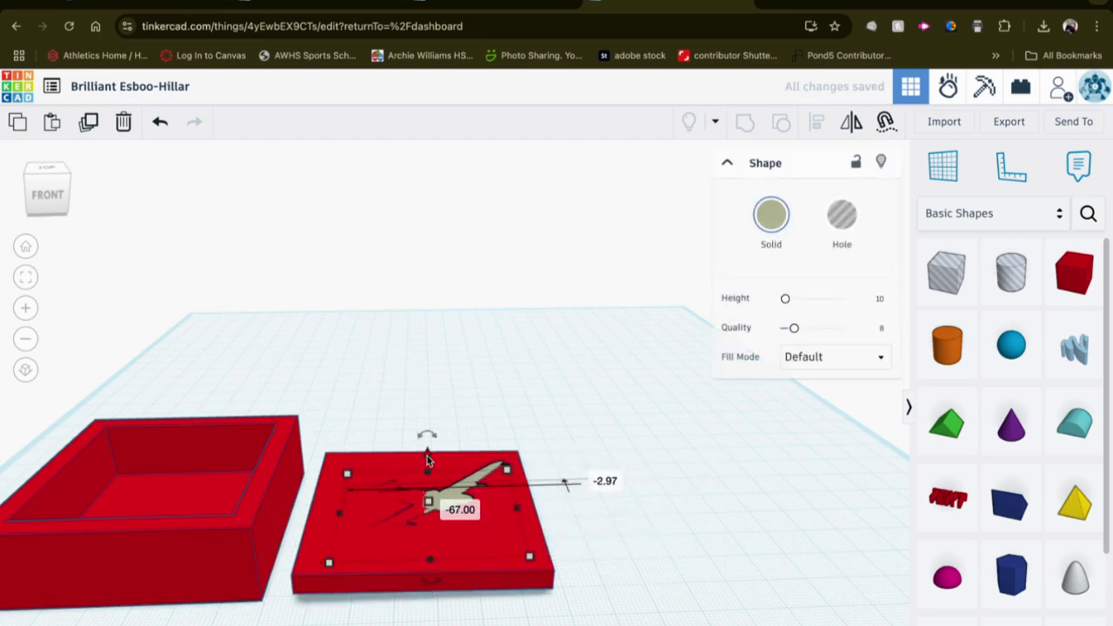
drag(427, 455, 427, 447)
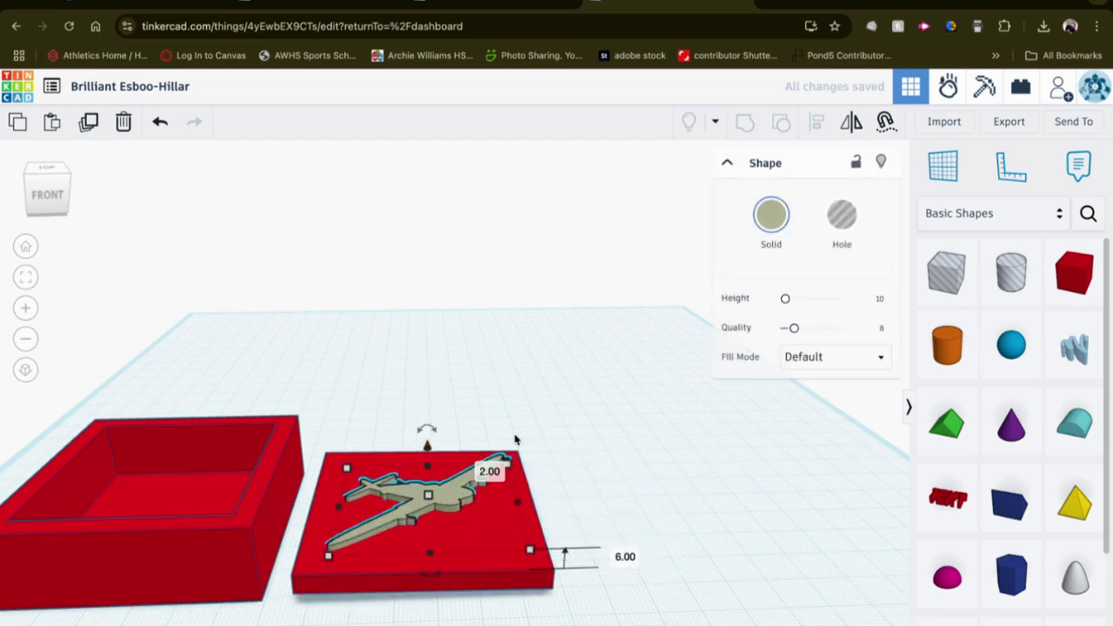
click(636, 439)
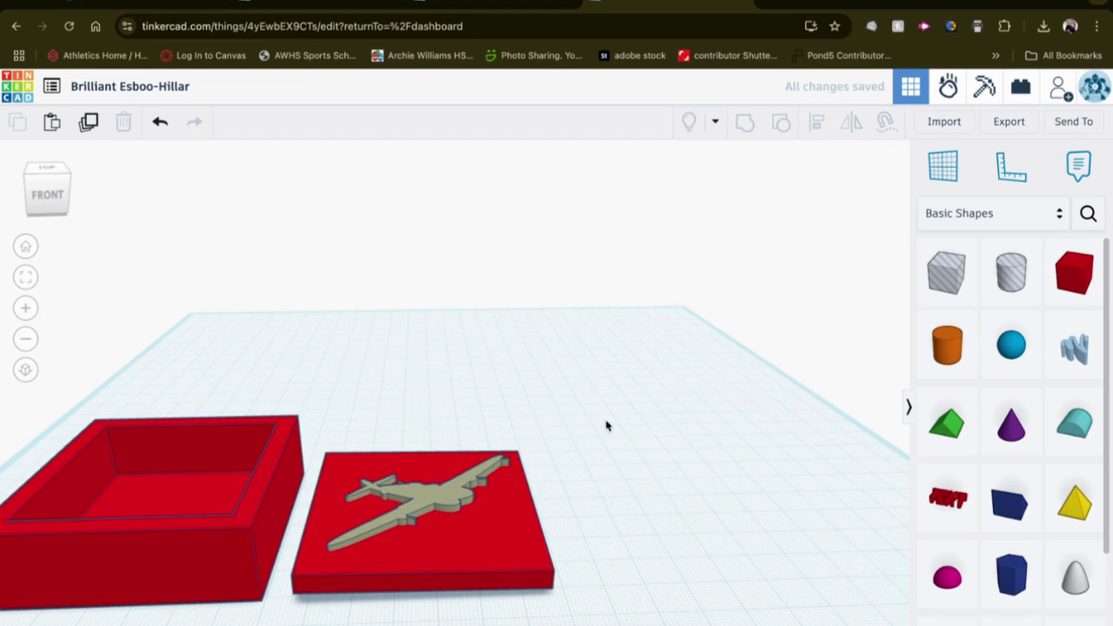
Make the Spitfire shape a hole
click(432, 499)
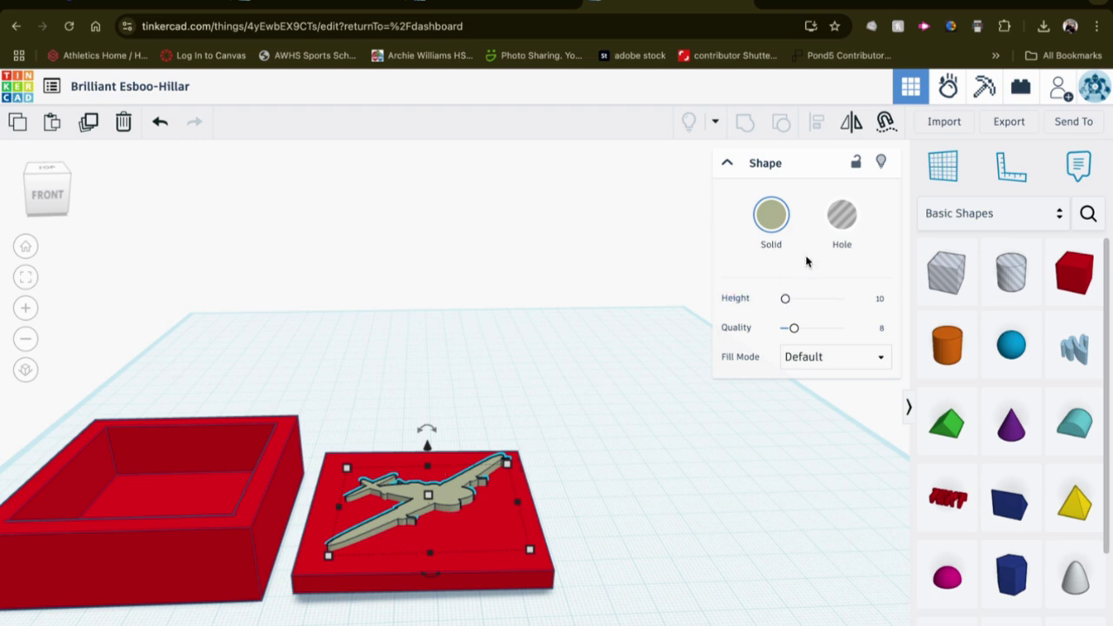
click(835, 228)
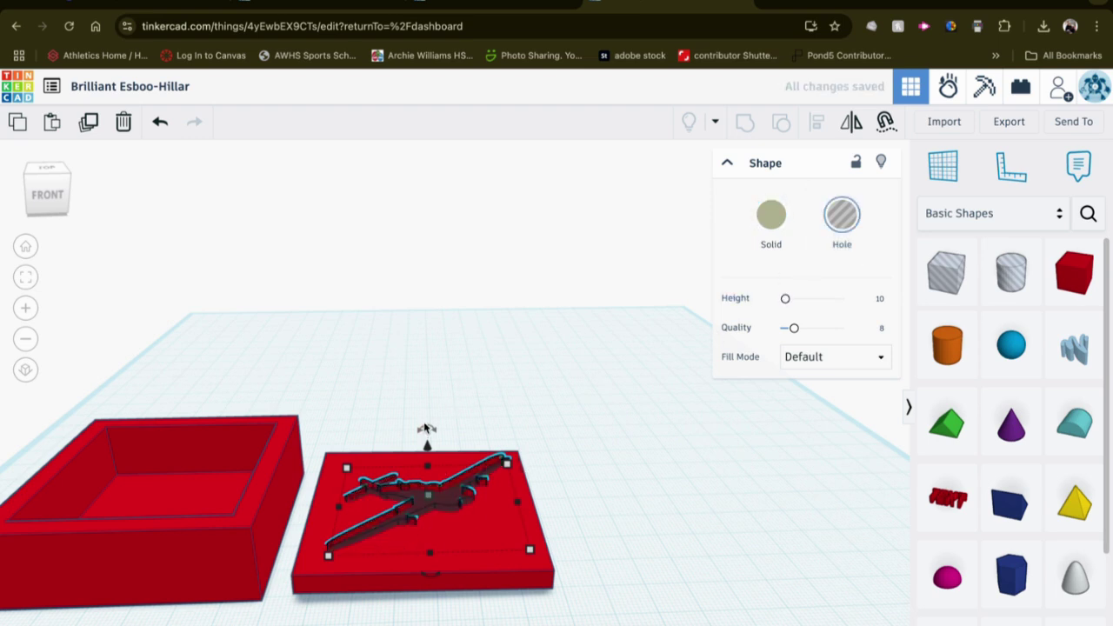
click(418, 396)
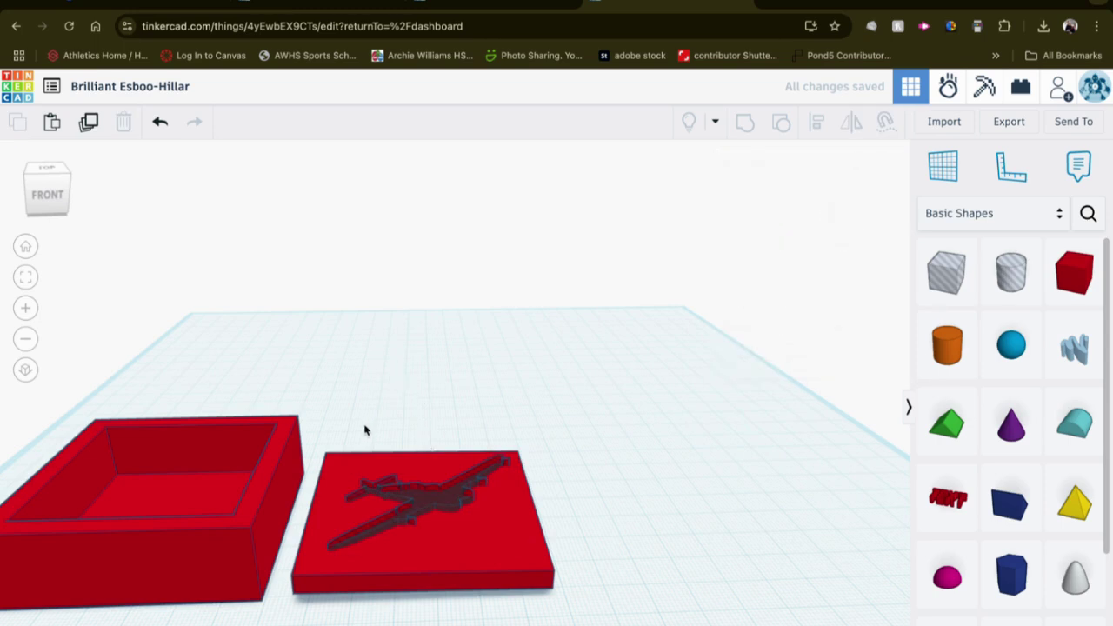
Group the lid with the airplane hole so the silhouette is engraved into it
scroll(366, 429, up, 2)
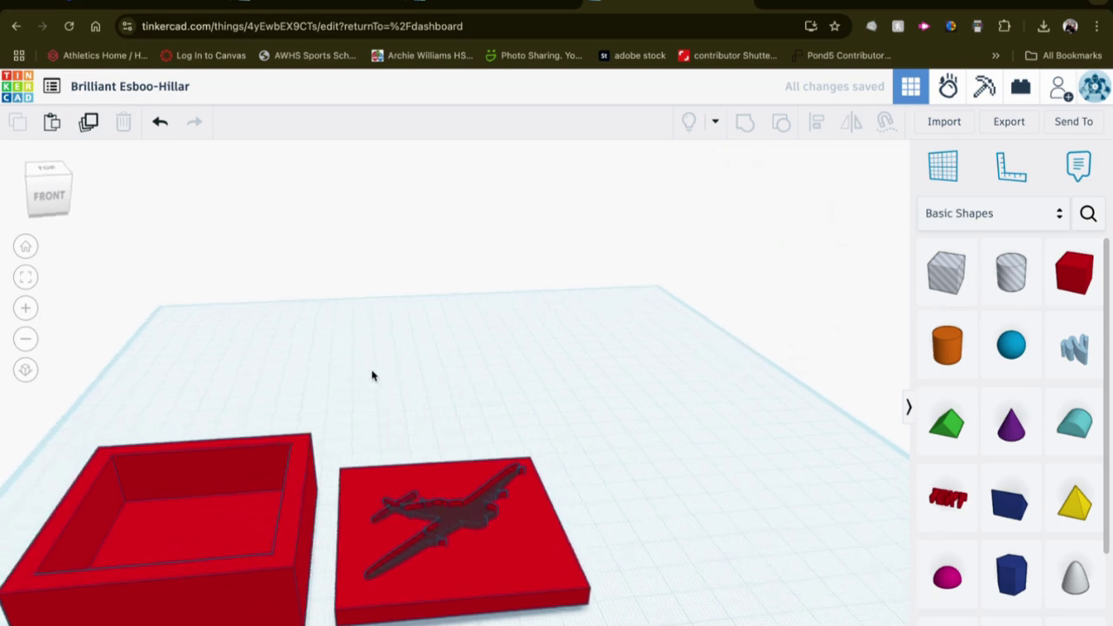
drag(373, 409, 618, 622)
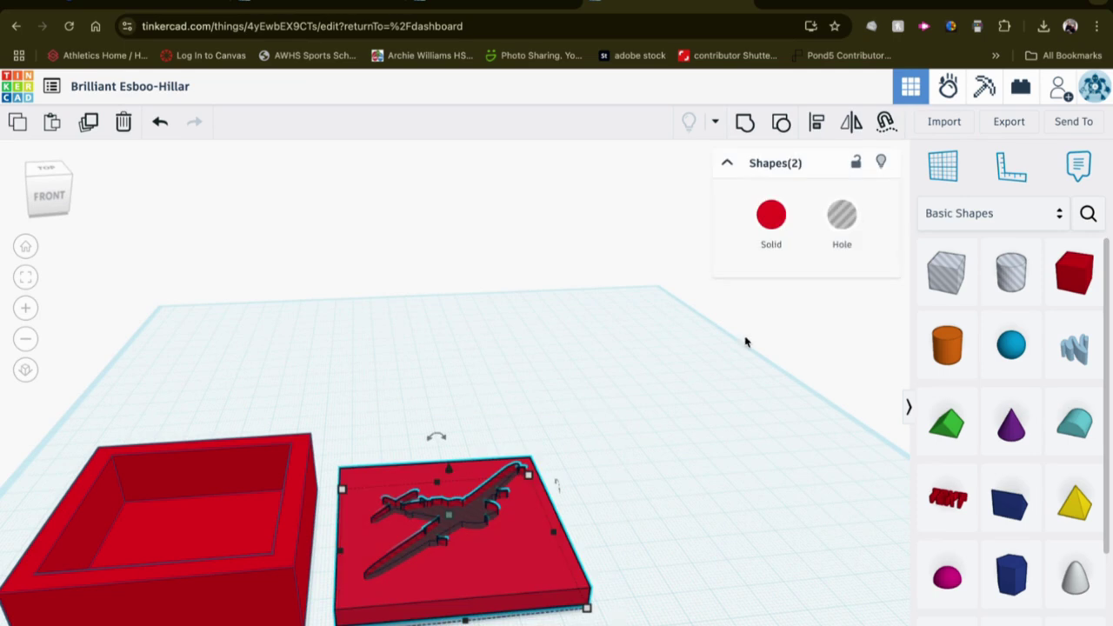
click(744, 124)
click(641, 400)
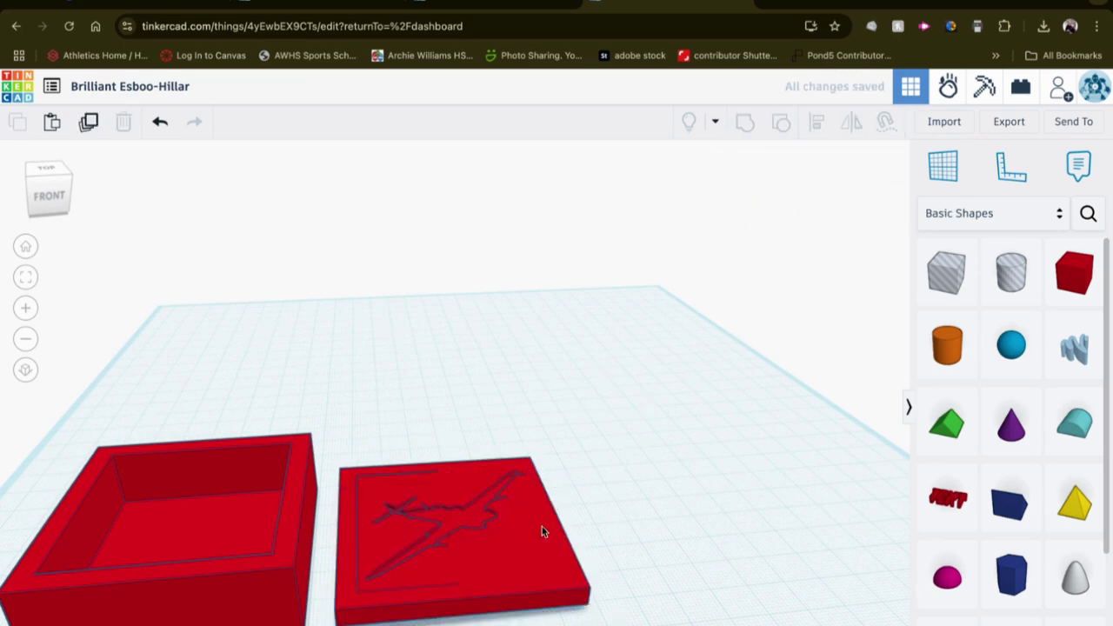
mouse_move(615, 487)
right_down()
mouse_move(580, 398)
mouse_move(601, 442)
mouse_move(589, 514)
mouse_move(602, 498)
right_up()
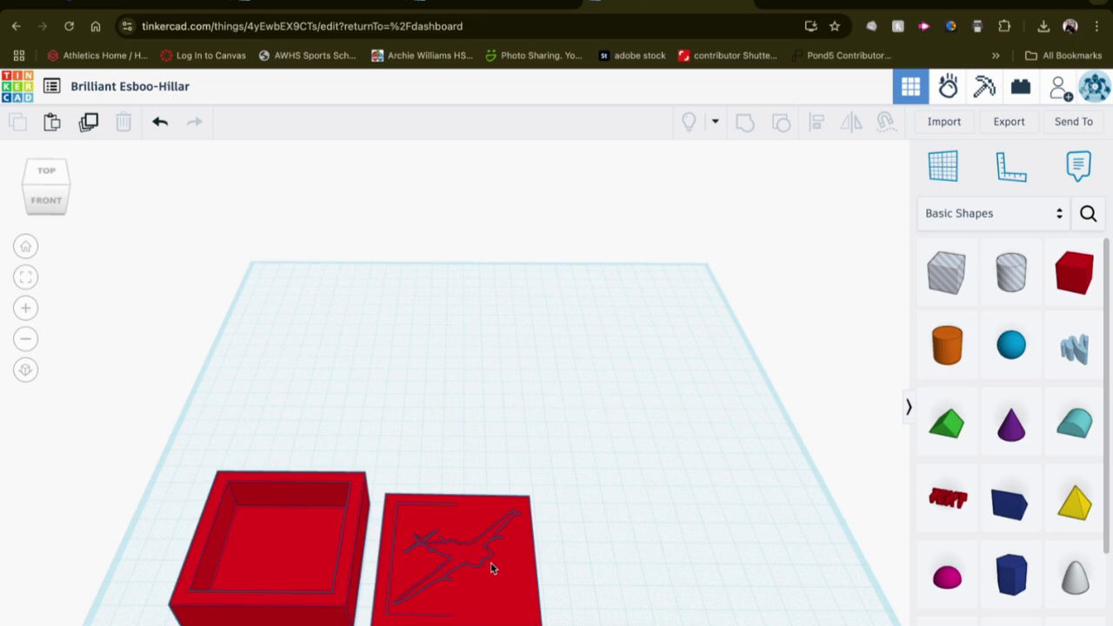
Nudge the engraved lid a little to the left, closer to the tray
click(475, 585)
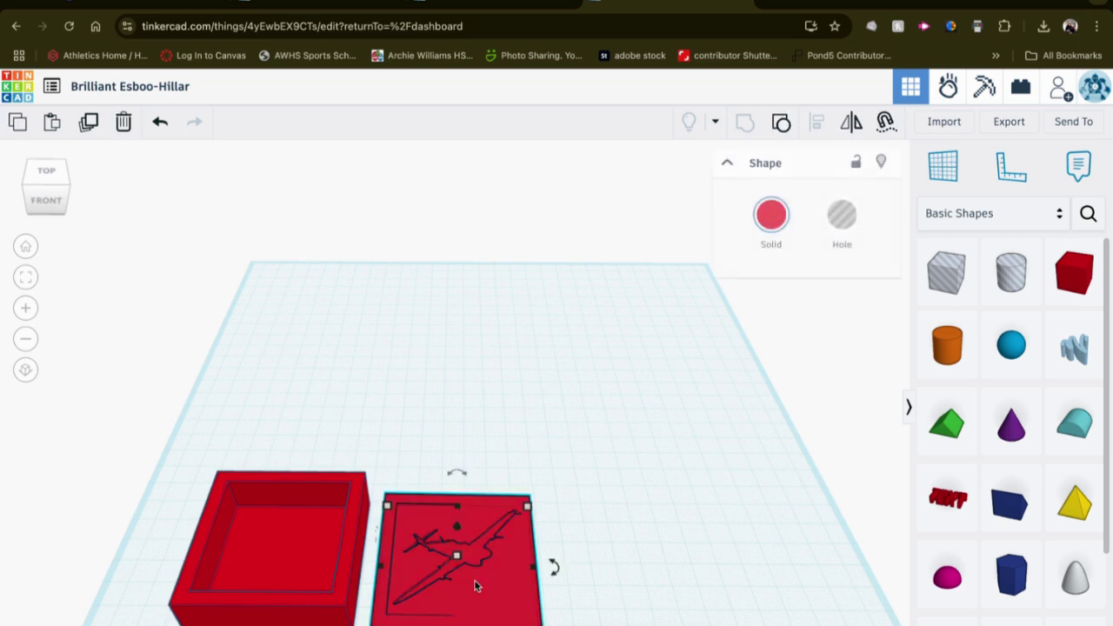
drag(475, 585, 461, 585)
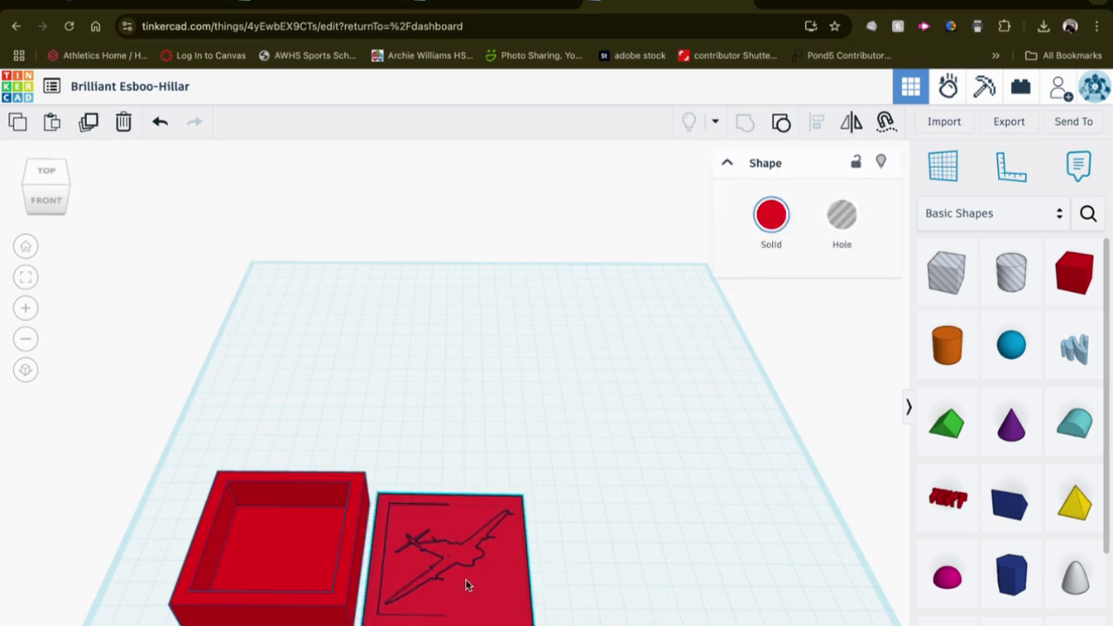
click(644, 419)
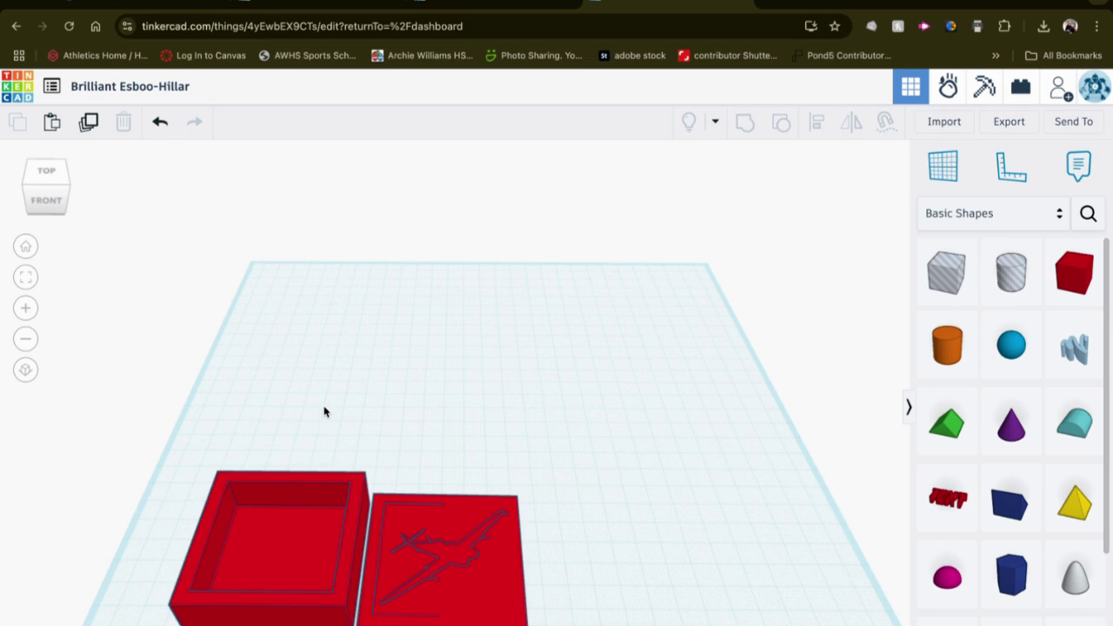
Change the project title to 'Milstead Box'
click(113, 89)
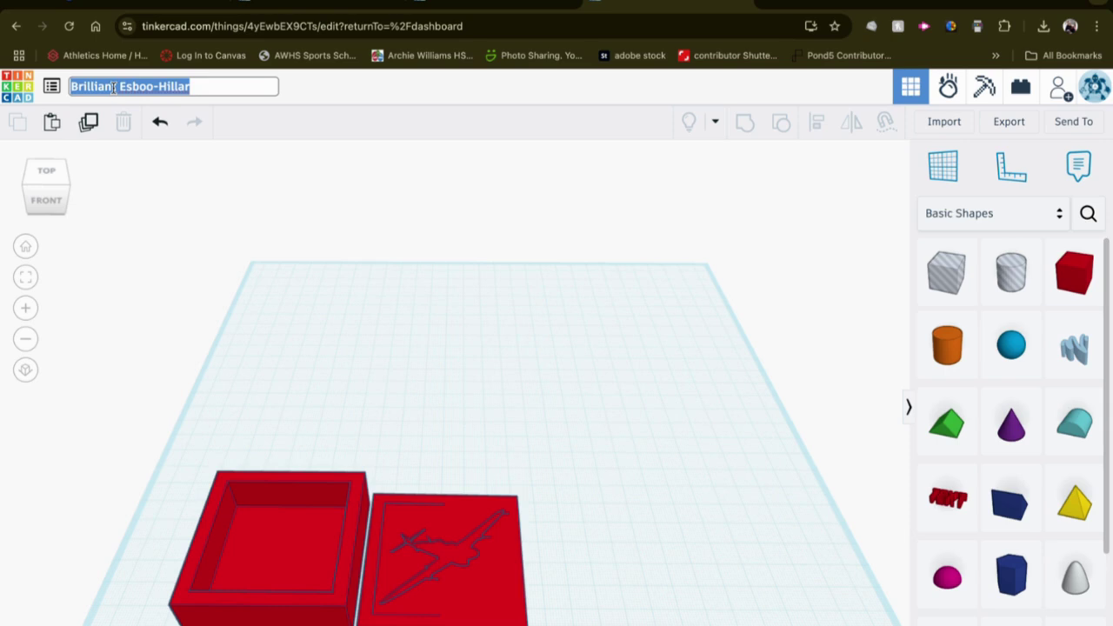
text(Milstead )
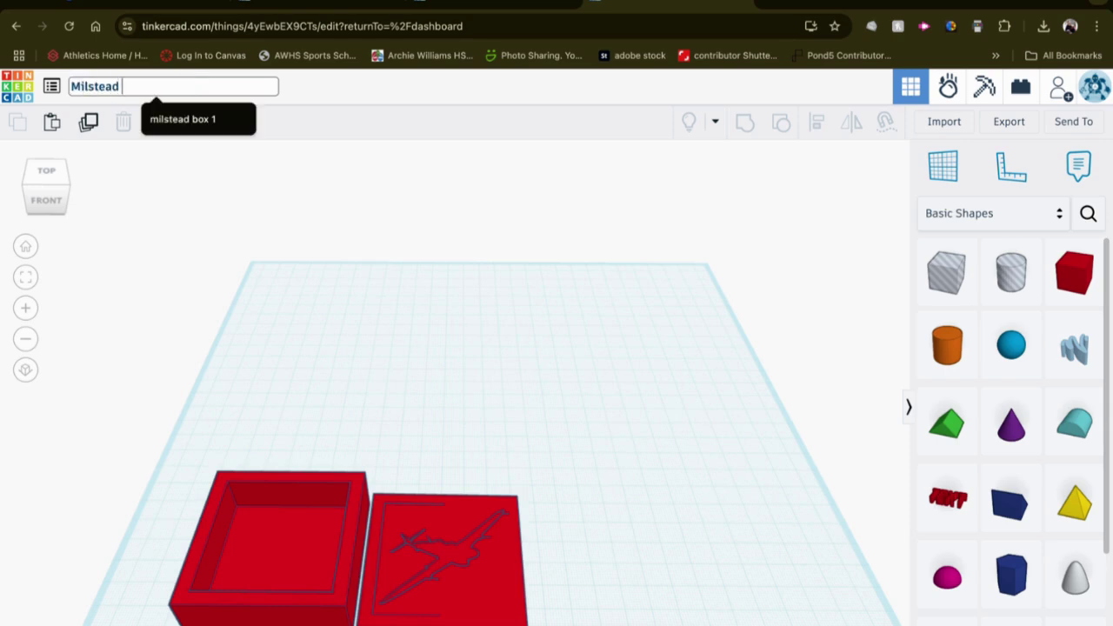
text(Lidd)
key(BackSpace)
key(BackSpace)
key(BackSpace)
key(BackSpace)
key(BackSpace)
text(Box)
click(279, 171)
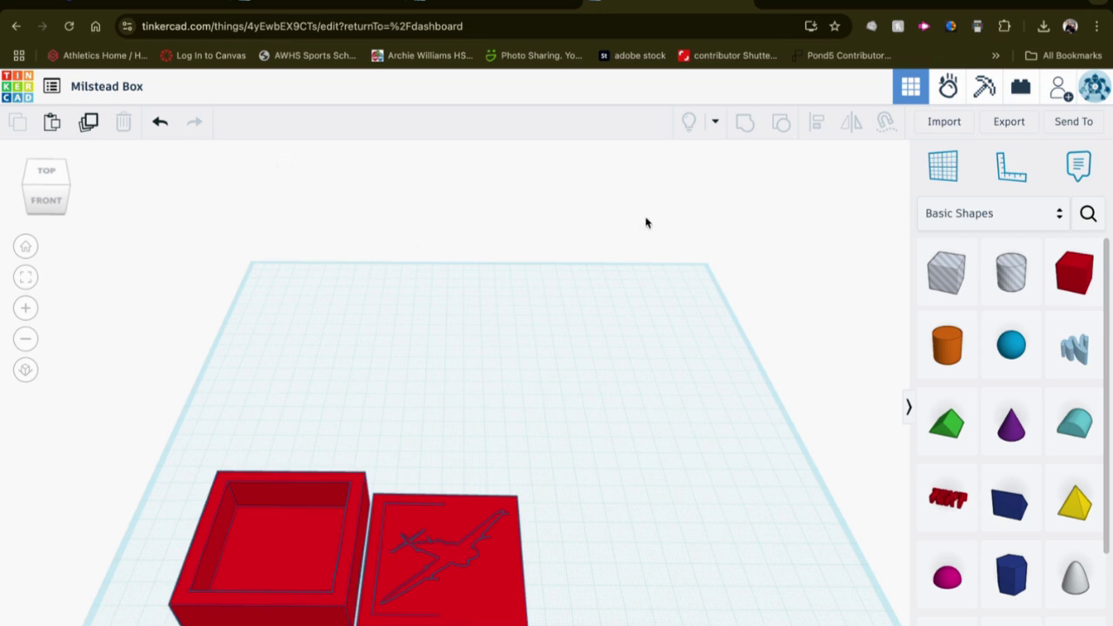
click(1008, 123)
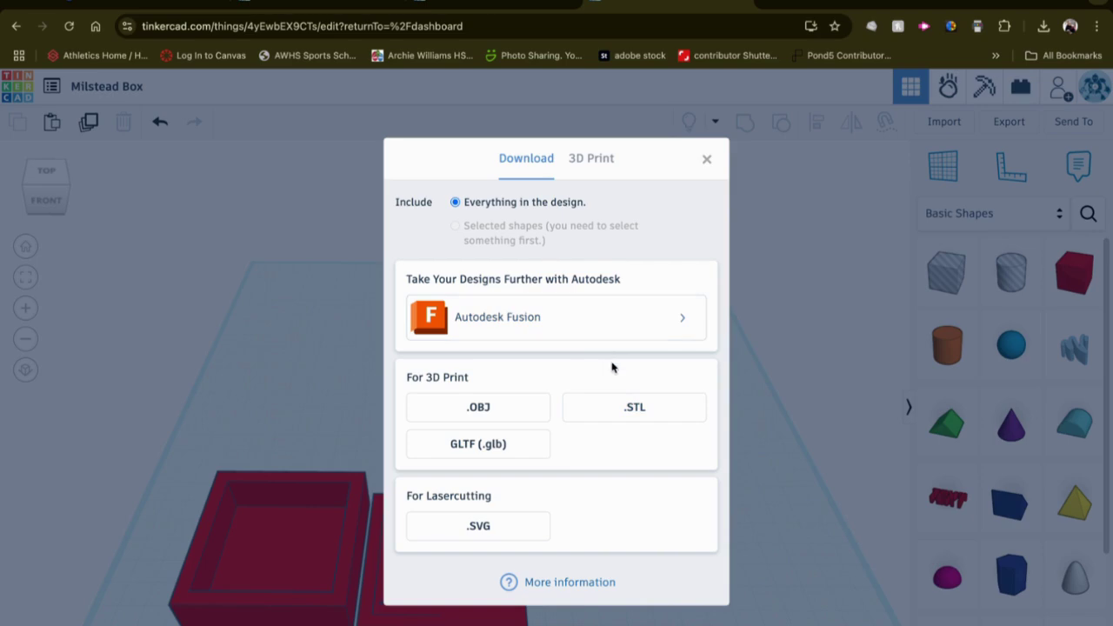
click(636, 409)
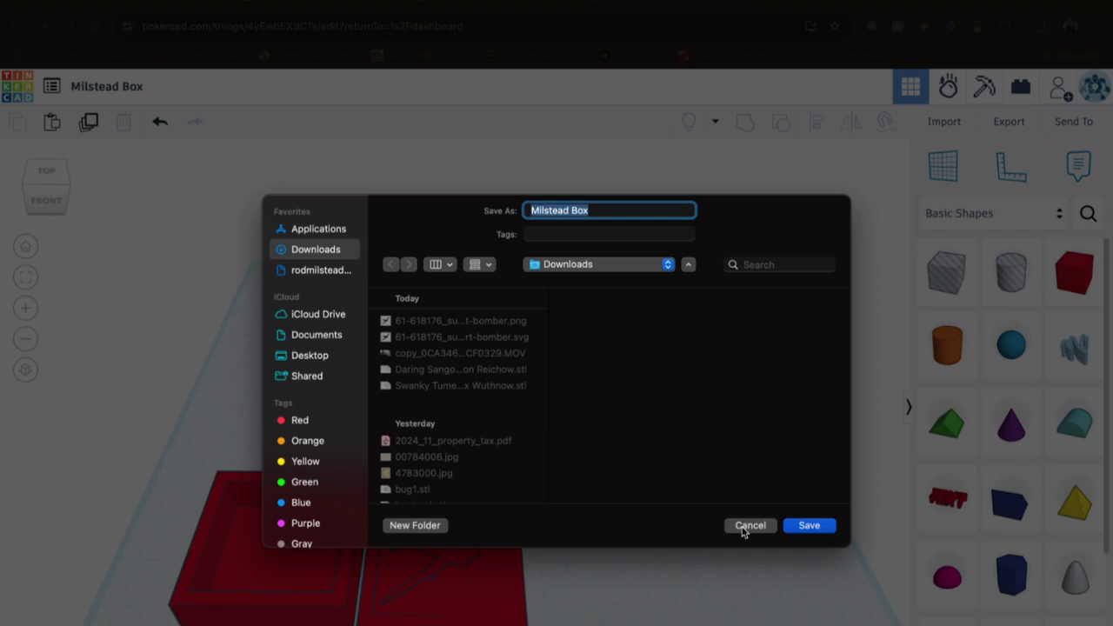
click(749, 526)
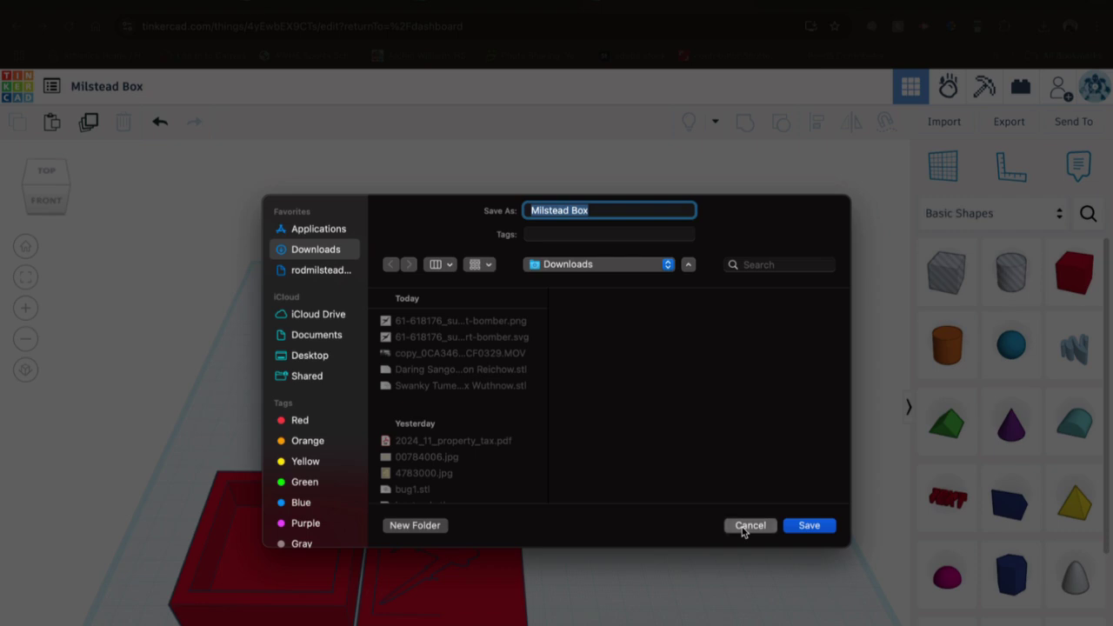